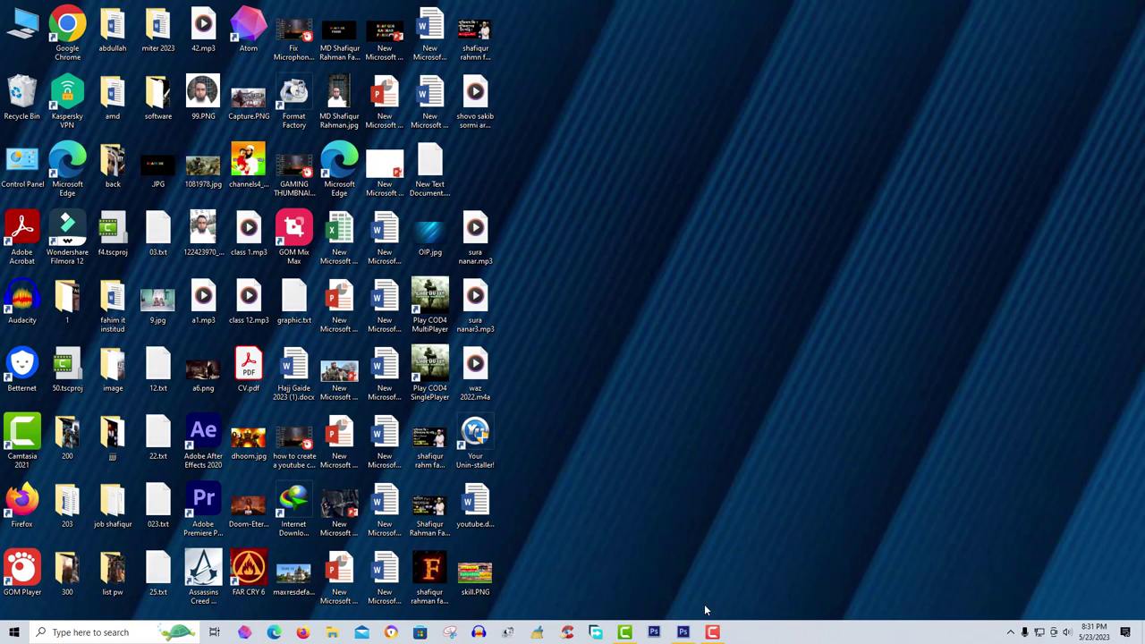
Restore Photoshop and close the blank Untitled-1 document, discarding it without saving.
left_click(683, 632)
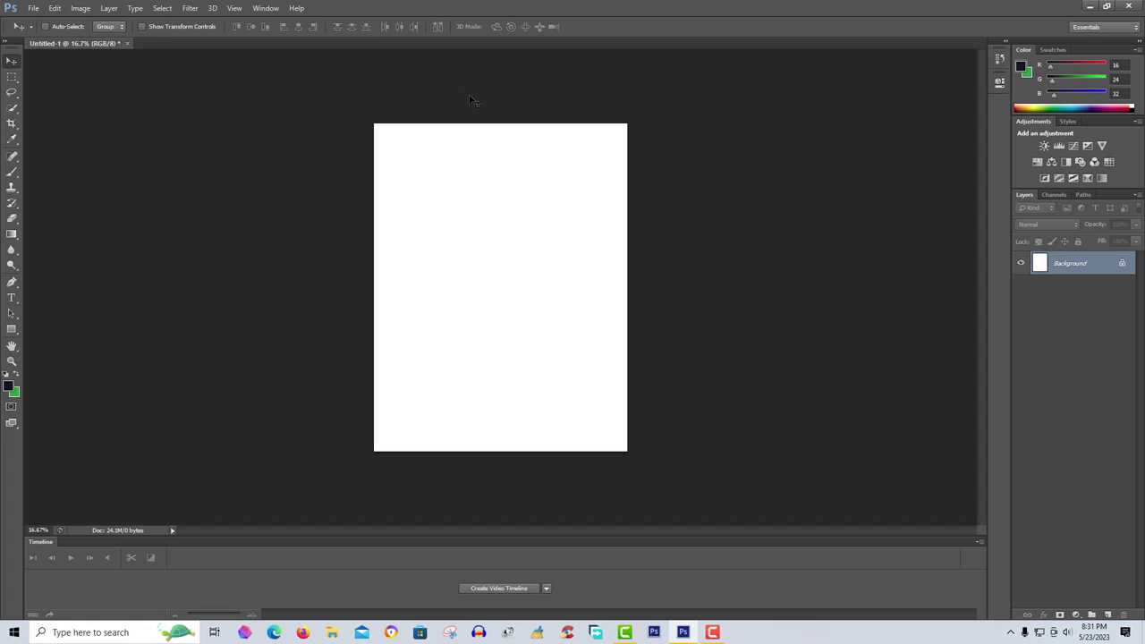
left_click(127, 43)
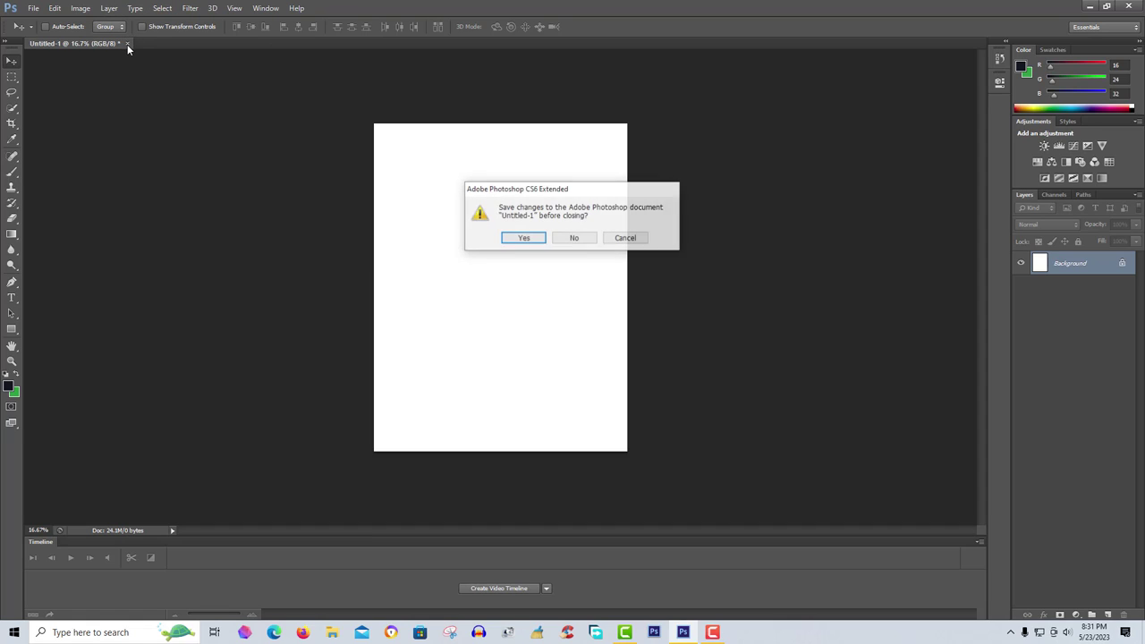
left_click(578, 238)
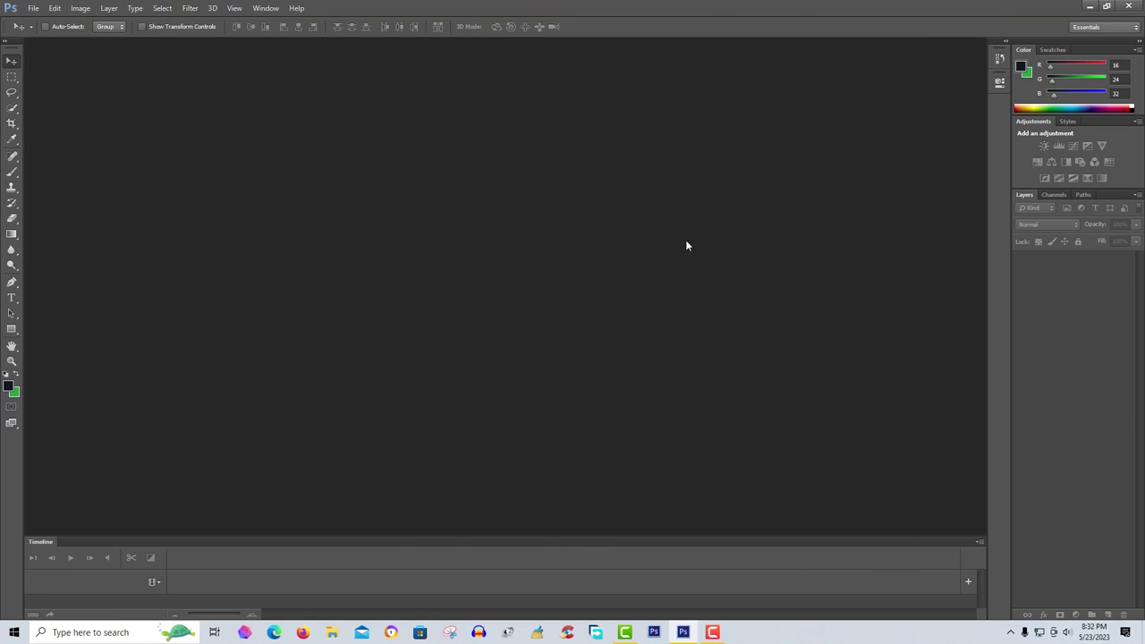
left_click(257, 10)
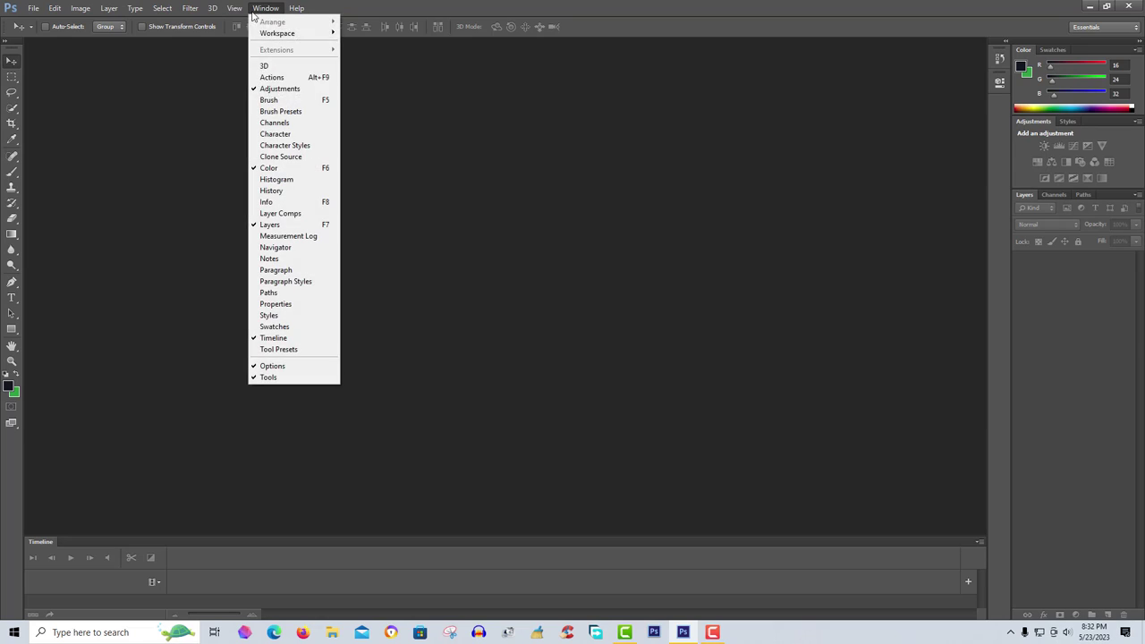
mouse_move(277, 33)
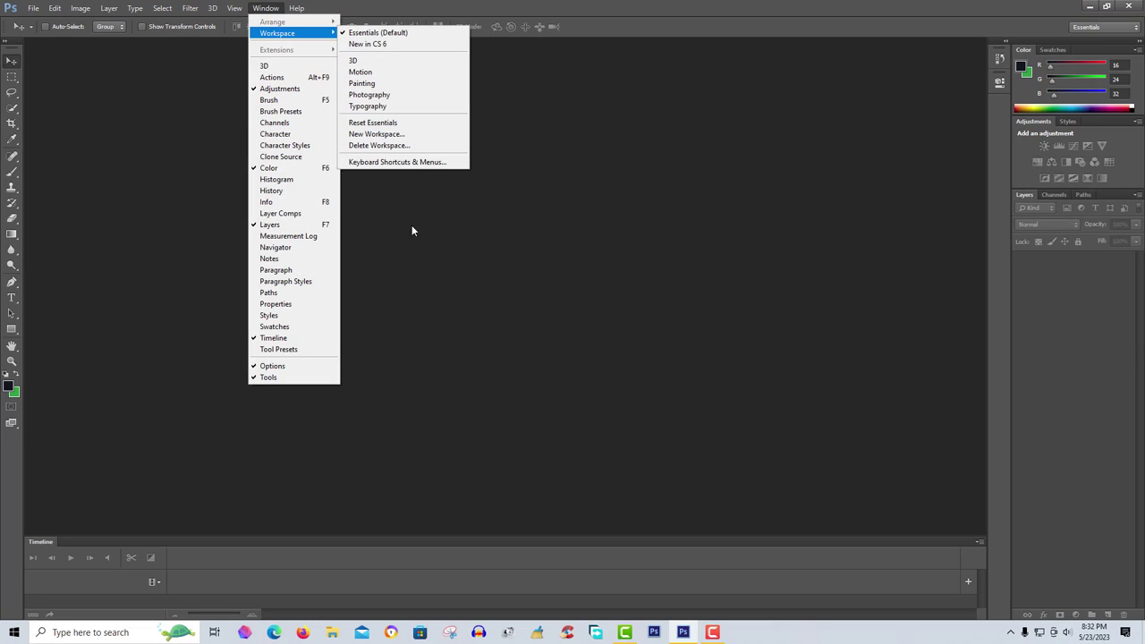
left_click(384, 124)
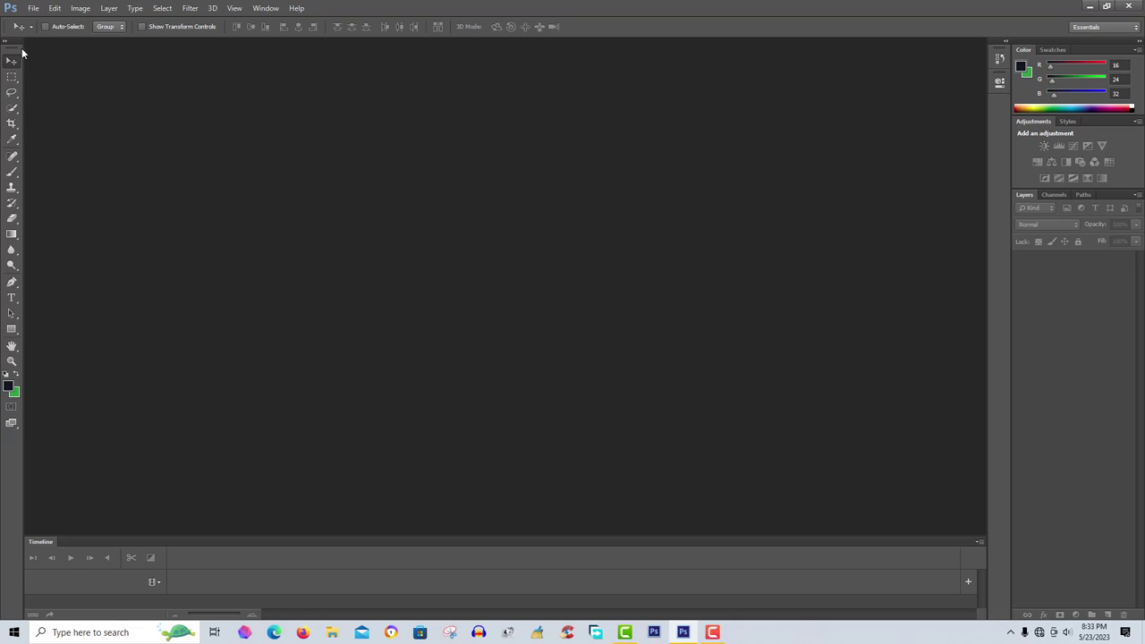
left_click_drag(20, 53, 729, 156)
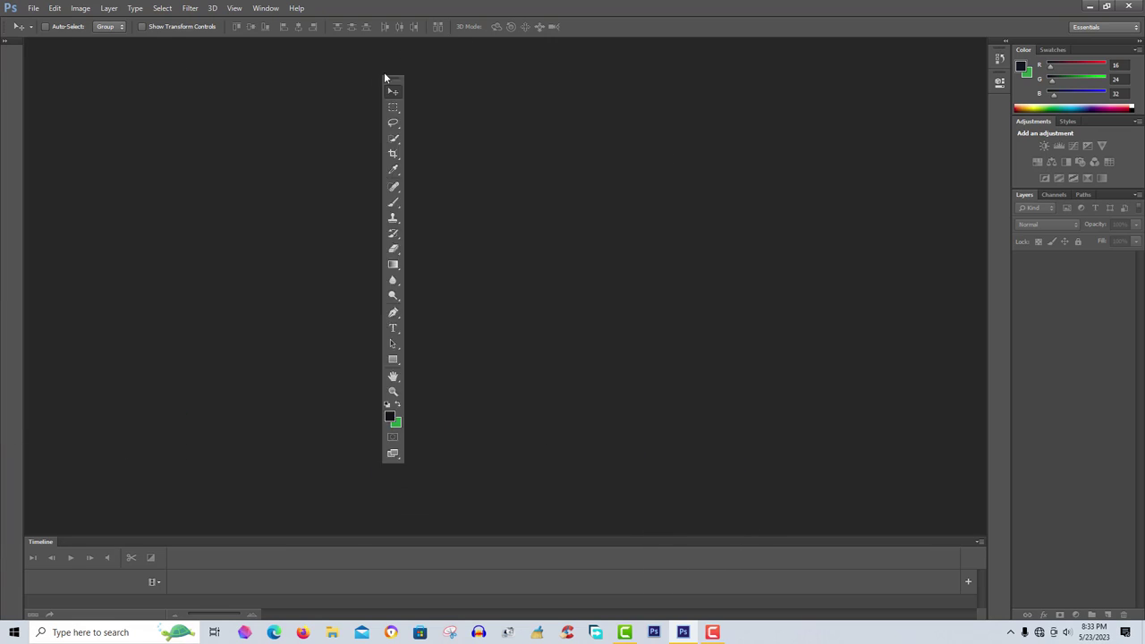
left_click_drag(729, 156, 306, 98)
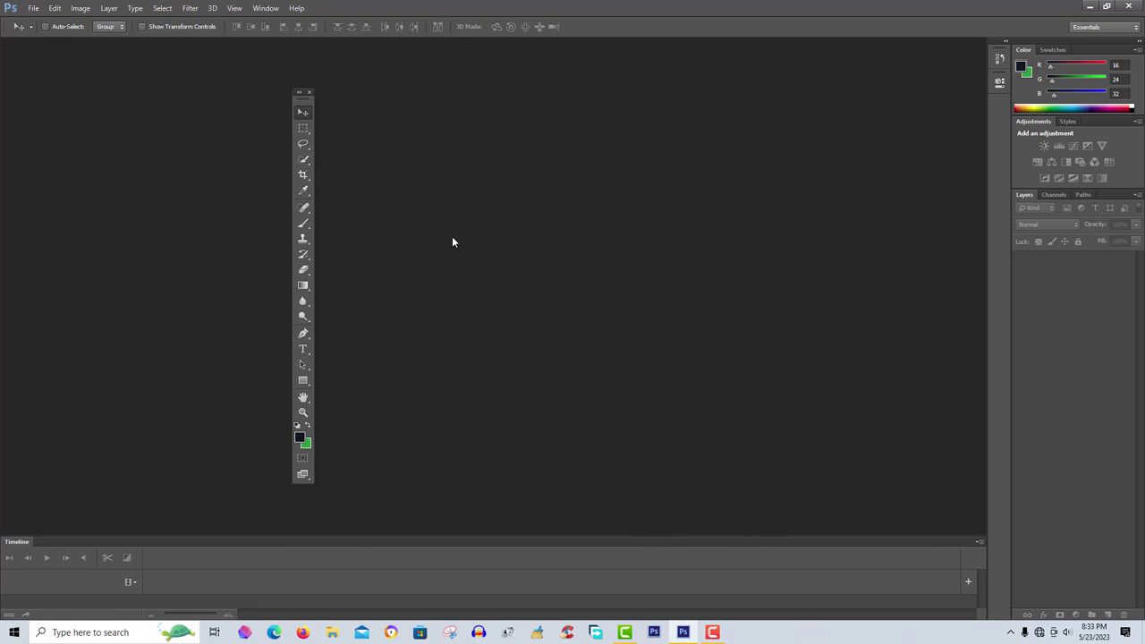
left_click(299, 94)
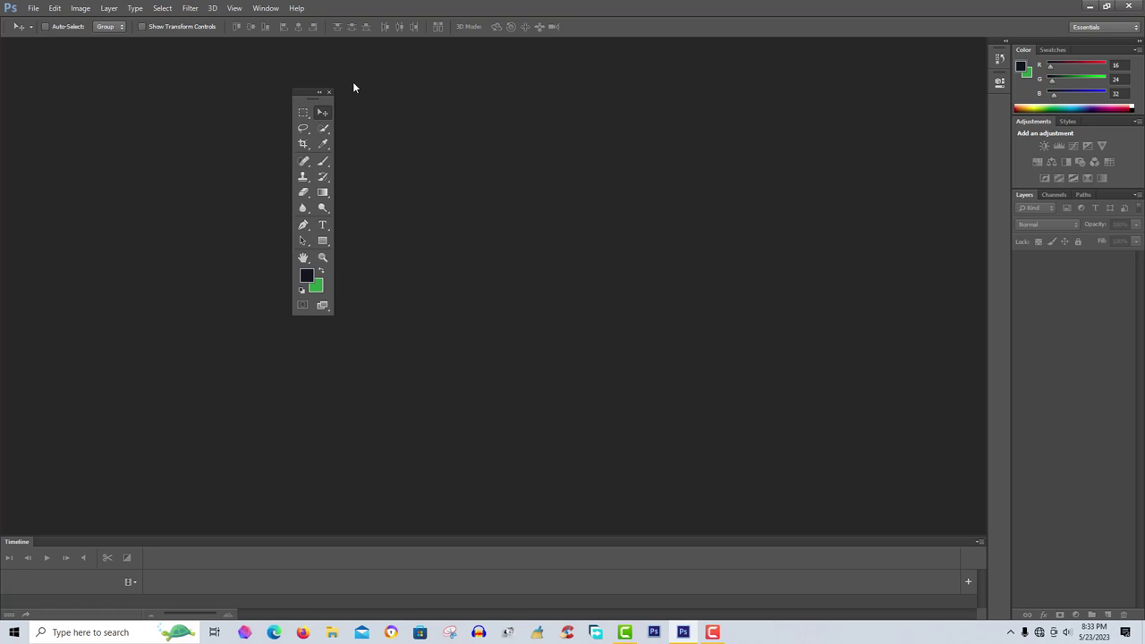
mouse_move(298, 91)
left_mouse_down()
mouse_move(8, 39)
mouse_move(304, 149)
left_mouse_up()
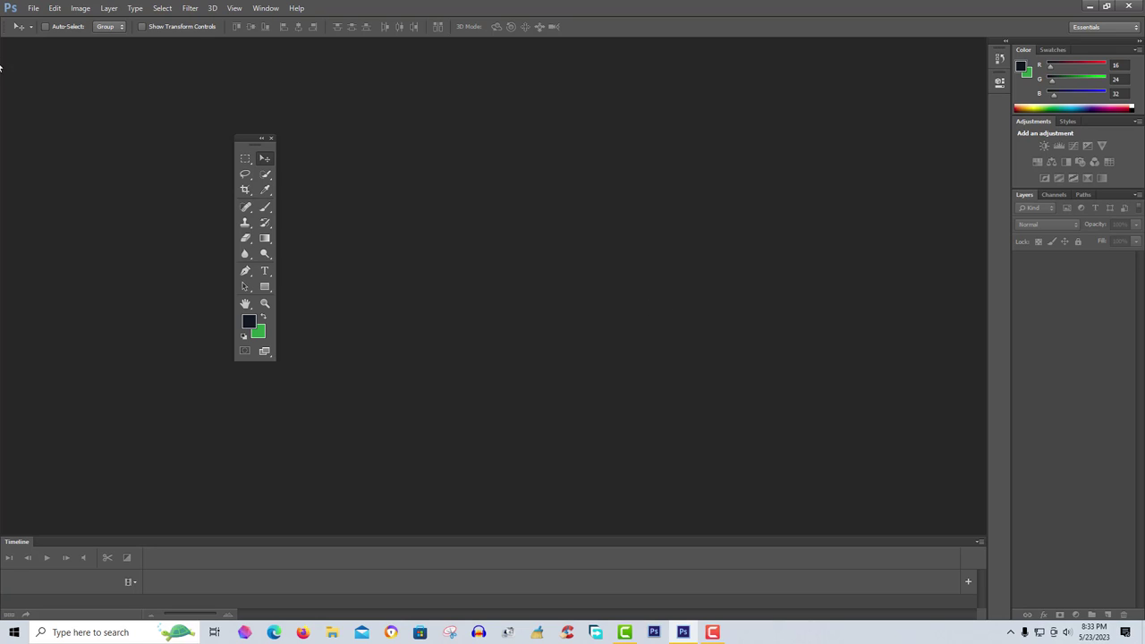
left_click(266, 8)
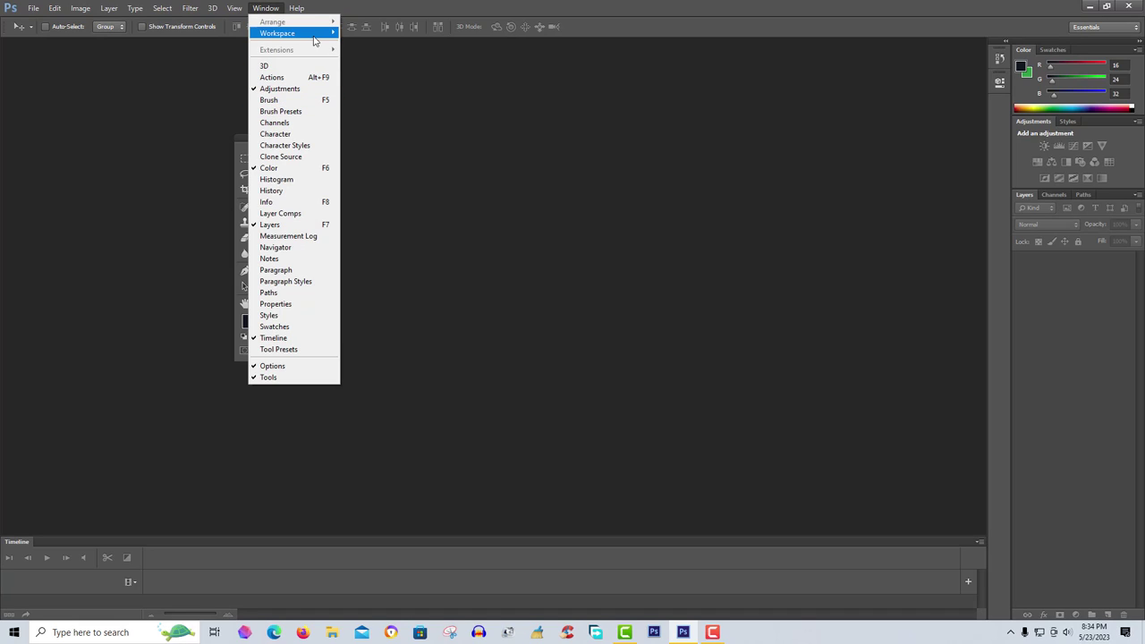
mouse_move(277, 33)
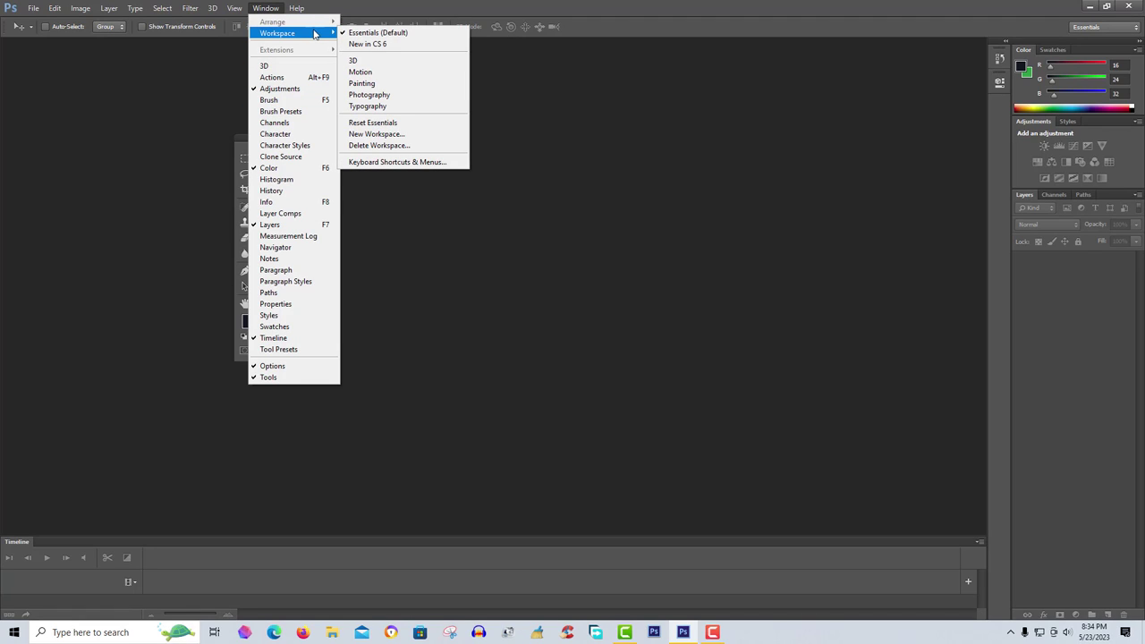
left_click(387, 125)
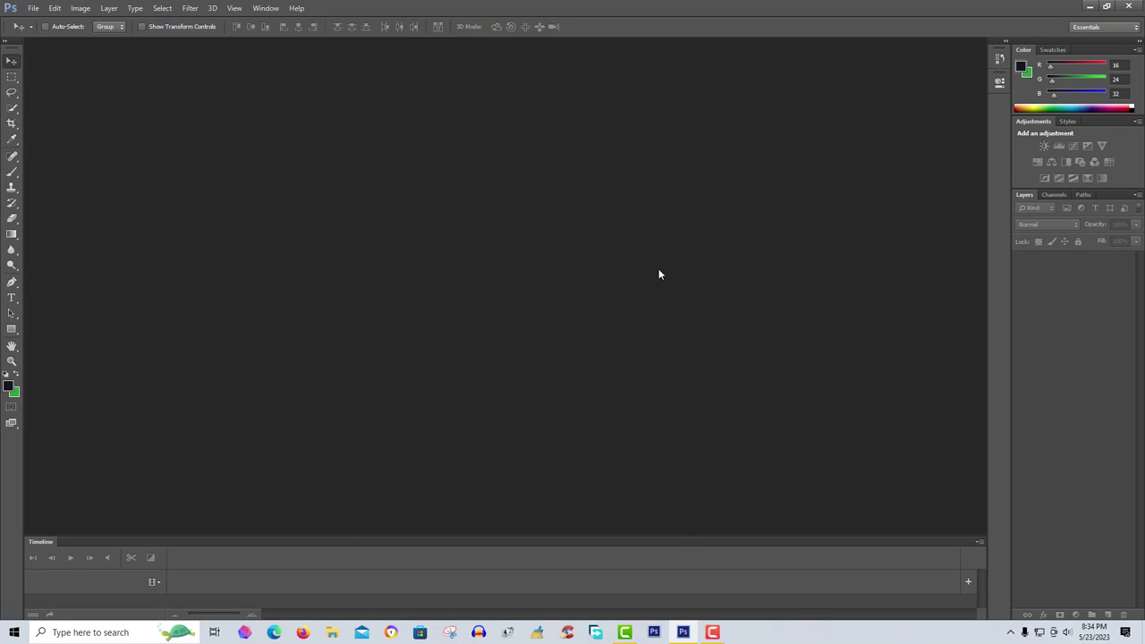
left_click(713, 633)
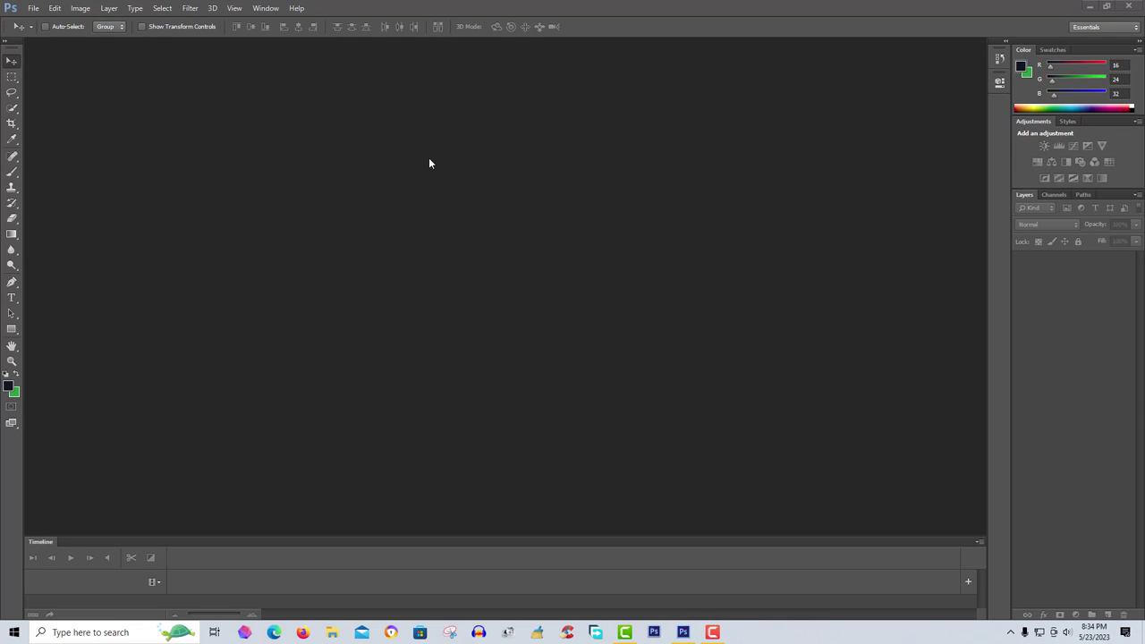
Start a File > New document named New 01 and show its preset list.
left_click(36, 12)
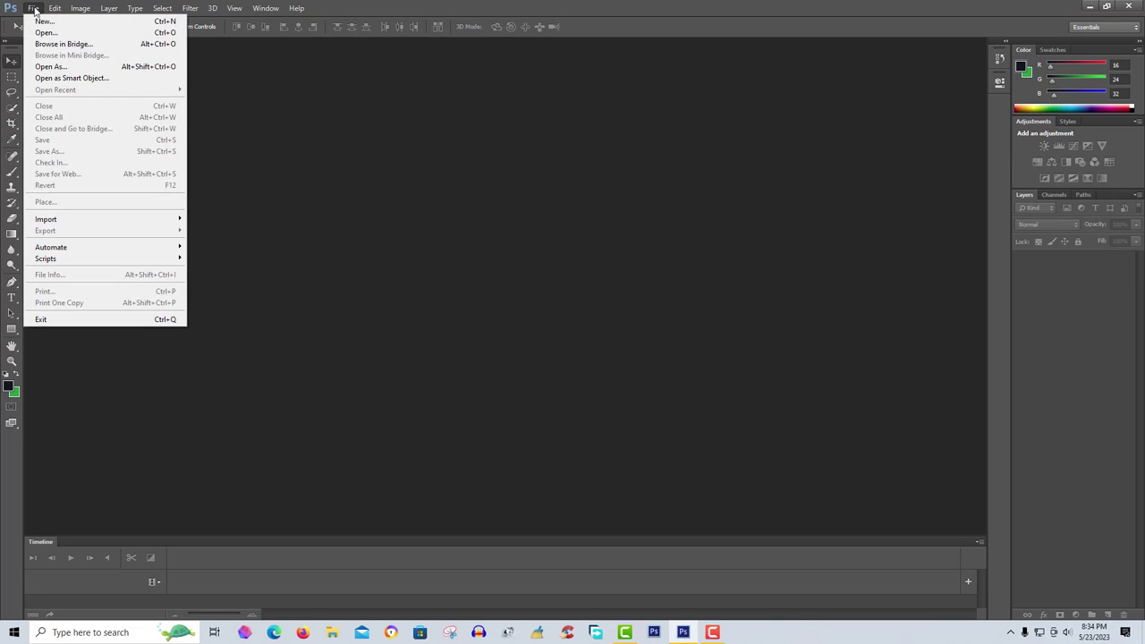
left_click(96, 22)
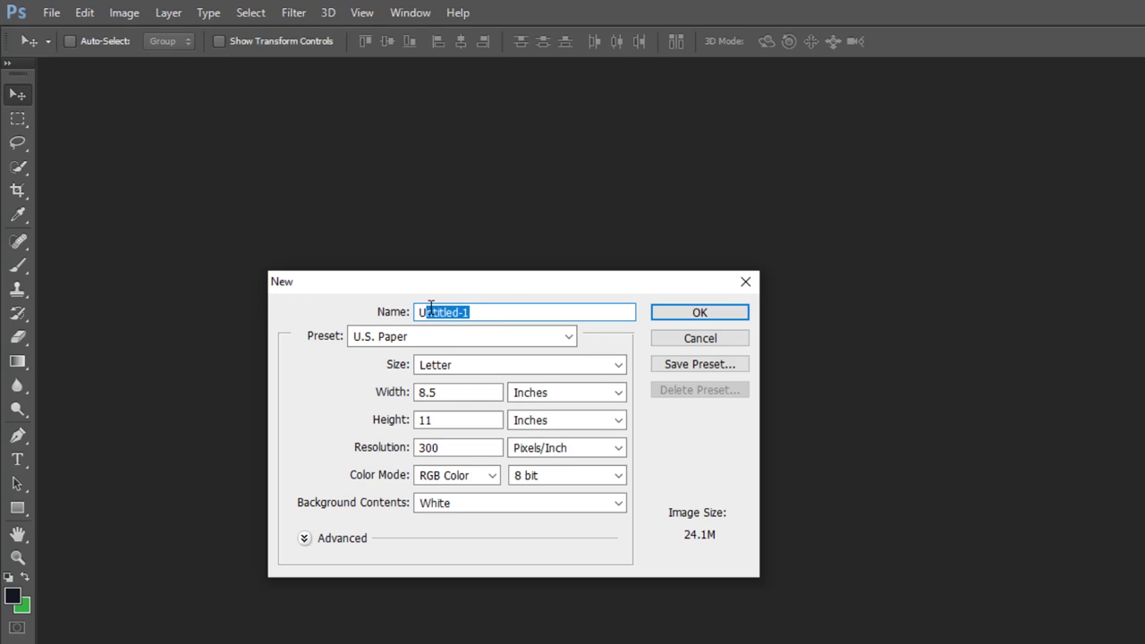
key("BackSpace")
type("ew 01")
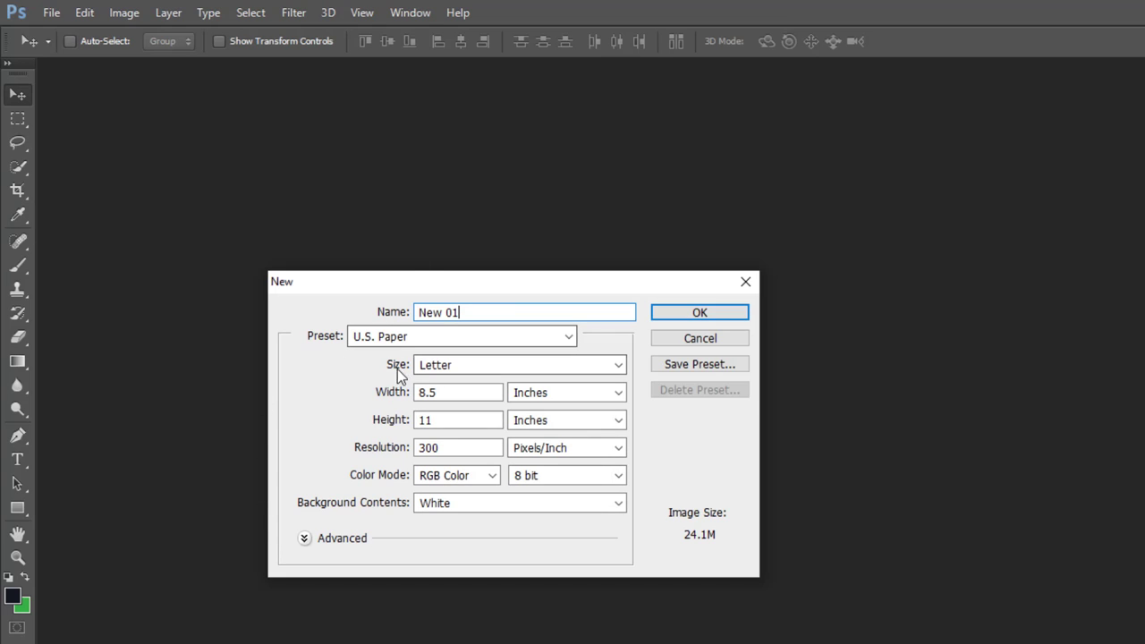
left_click(567, 337)
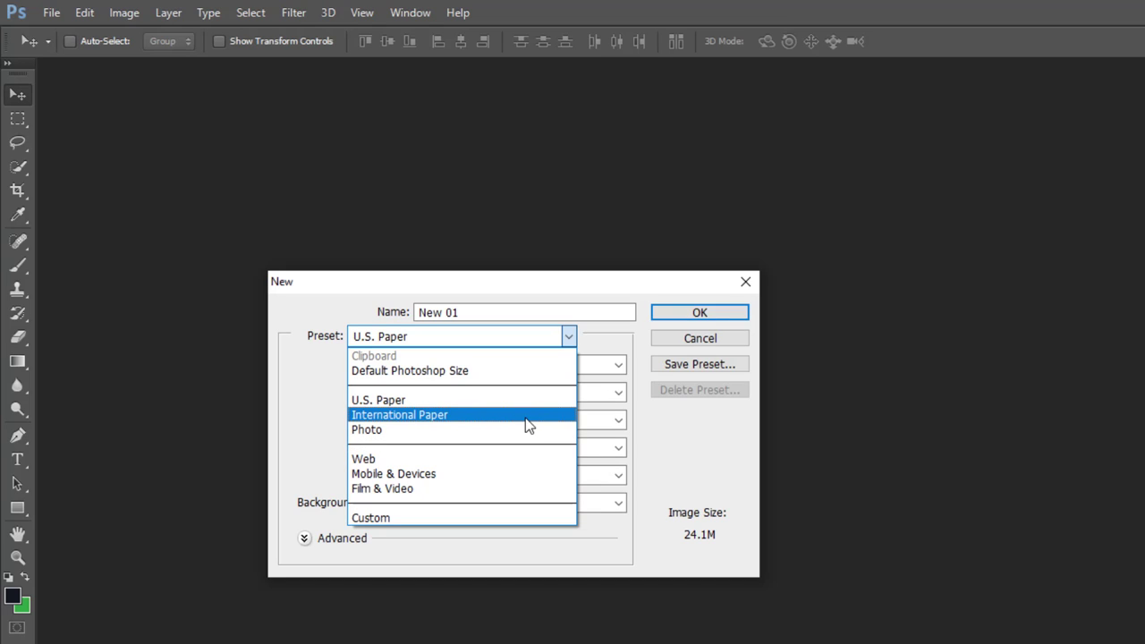
Choose the International Paper preset with the A4 page size.
left_click(440, 415)
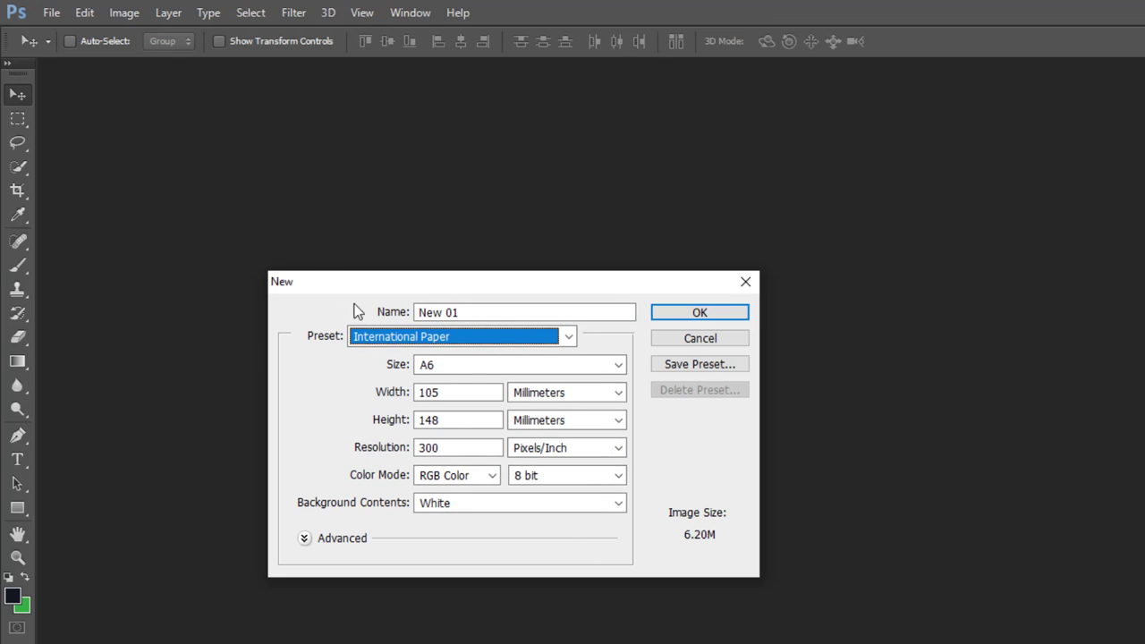
left_click(620, 363)
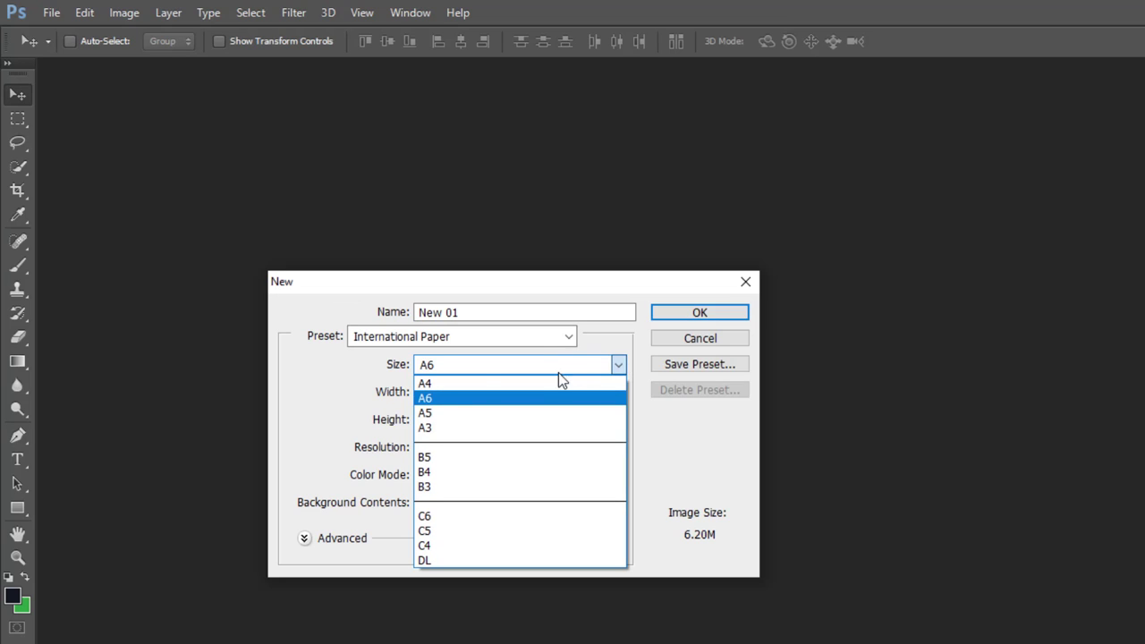
left_click(461, 383)
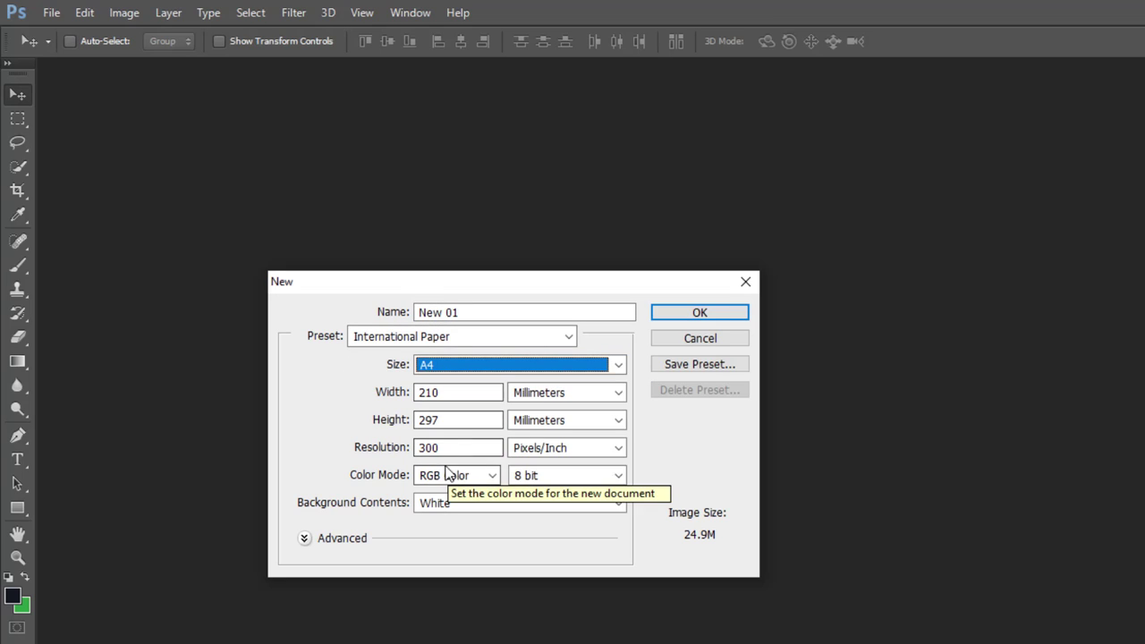
Try a width of 250, then reselect International Paper to restore A4 210 × 297 mm.
left_click(382, 392)
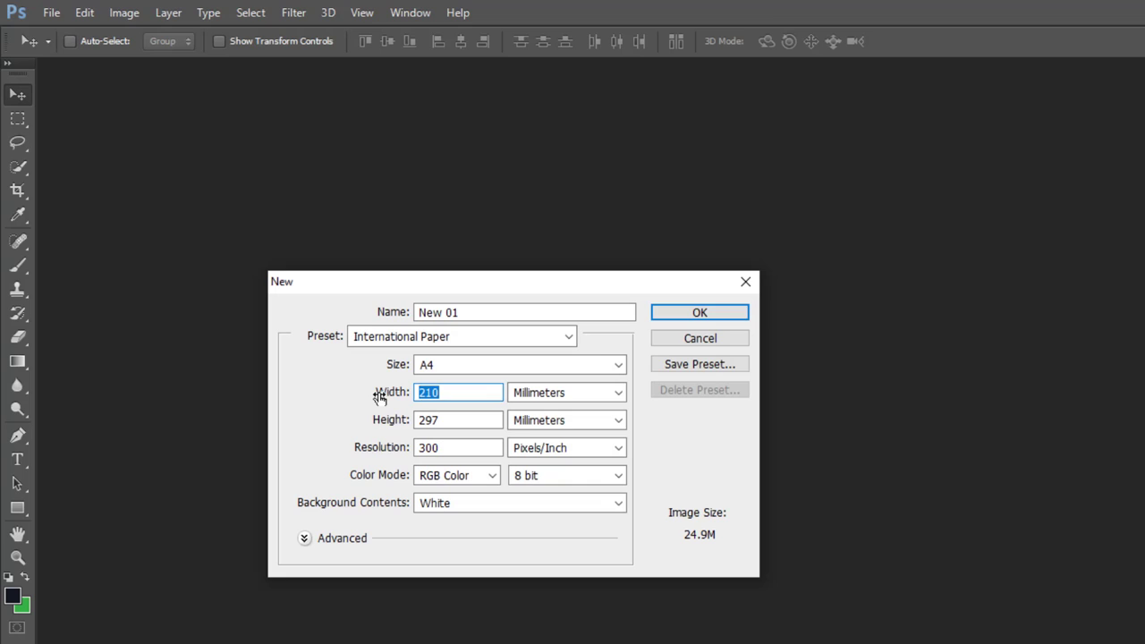
type("250")
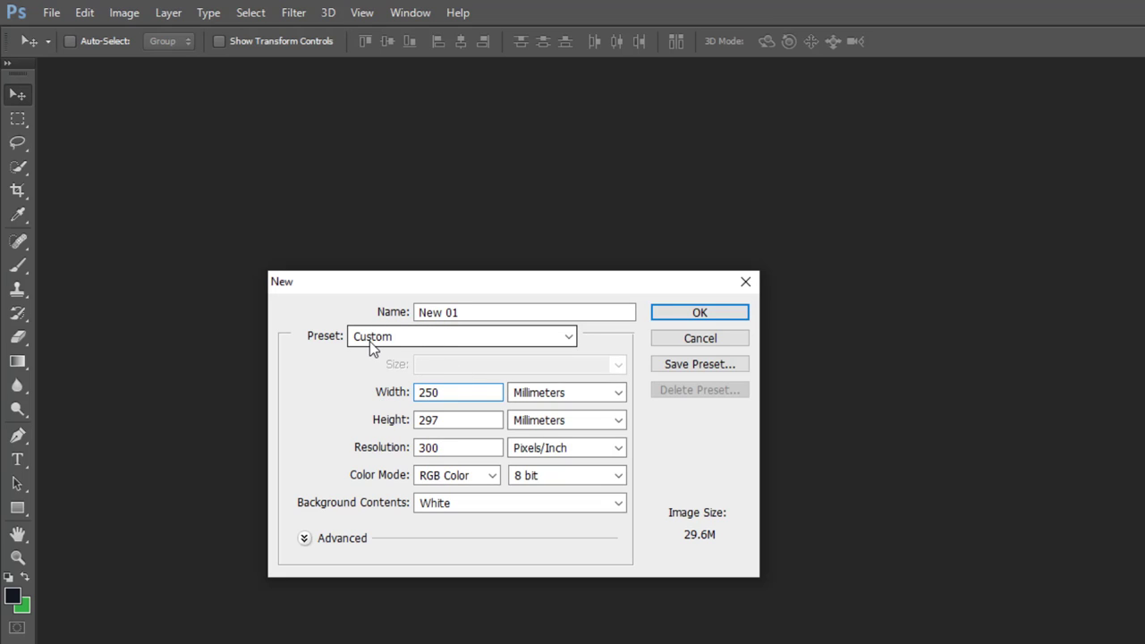
left_click(438, 338)
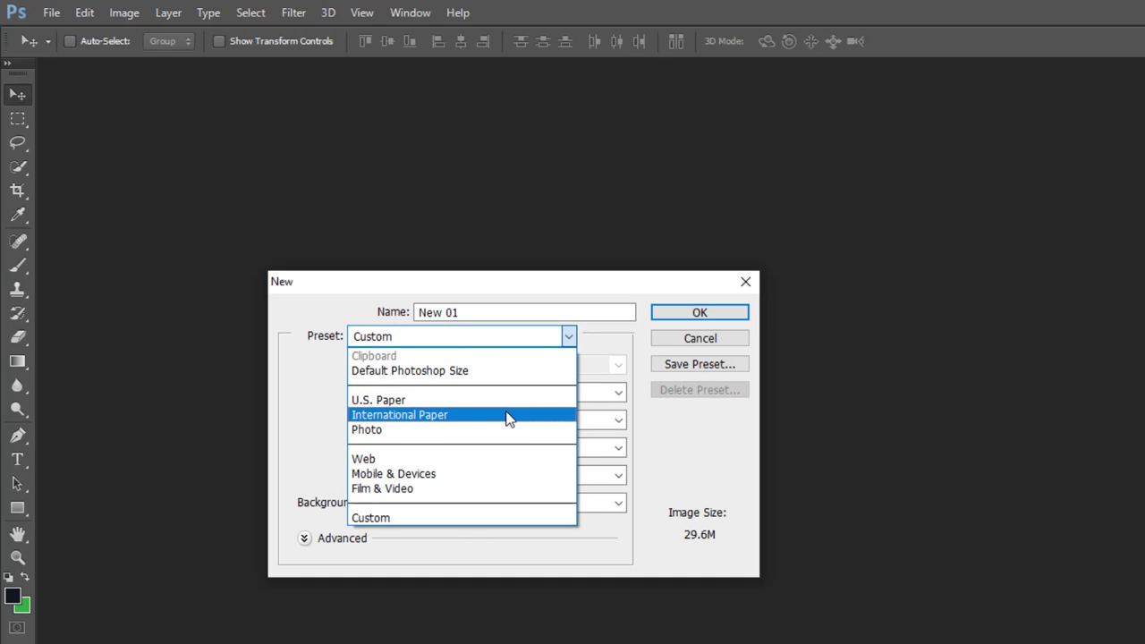
left_click(507, 416)
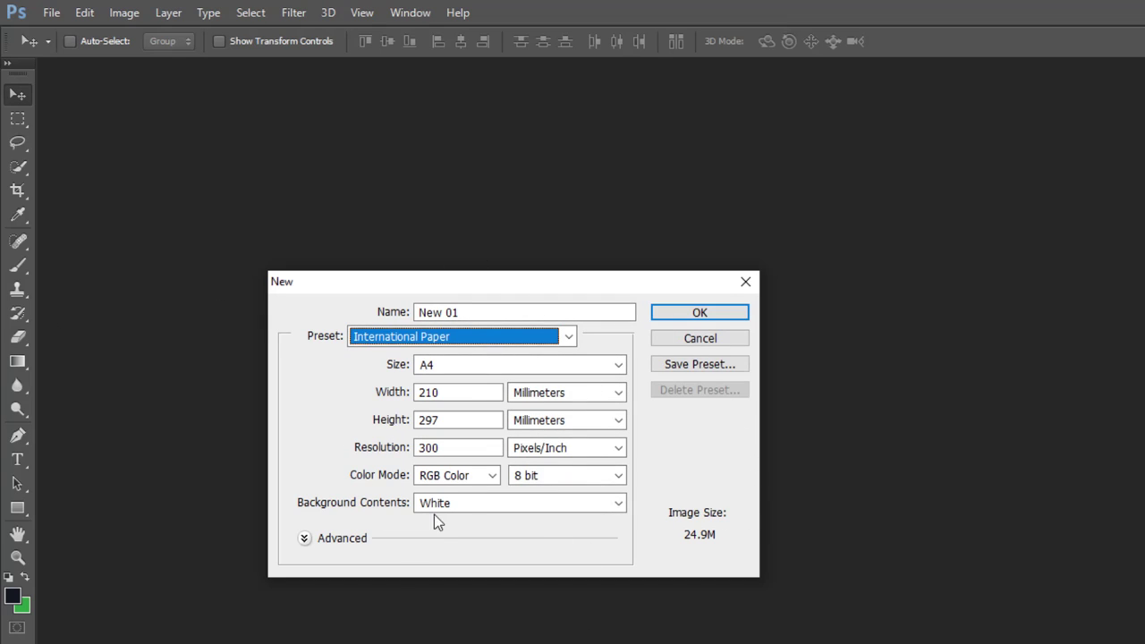
Check the Background Contents options, keeping the background White.
left_click(491, 503)
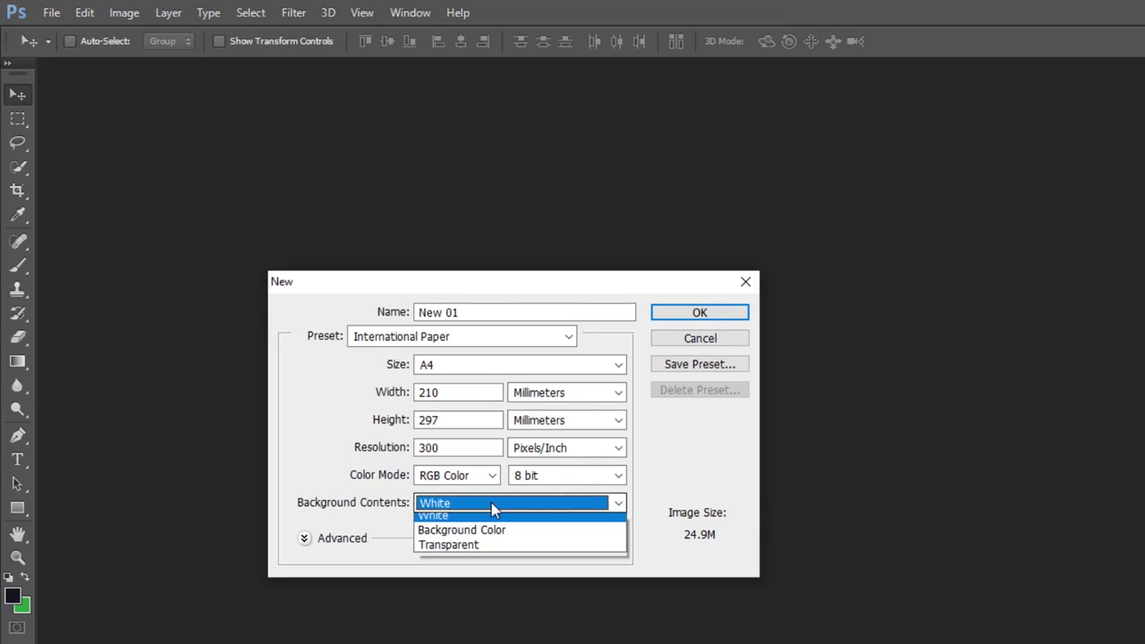
left_click(443, 522)
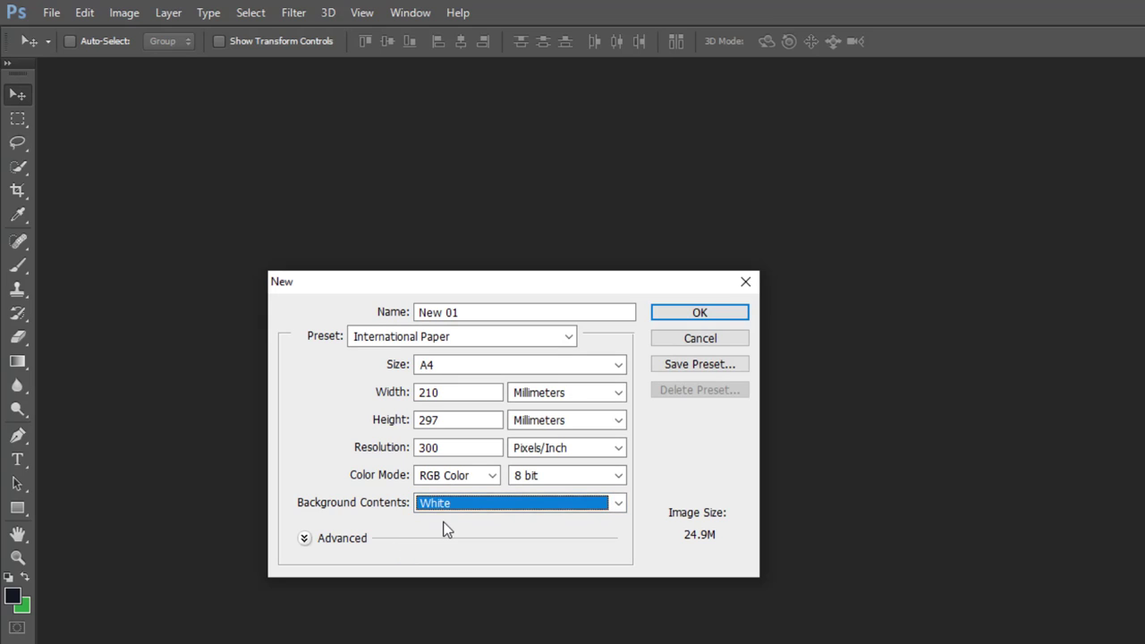
left_click(519, 504)
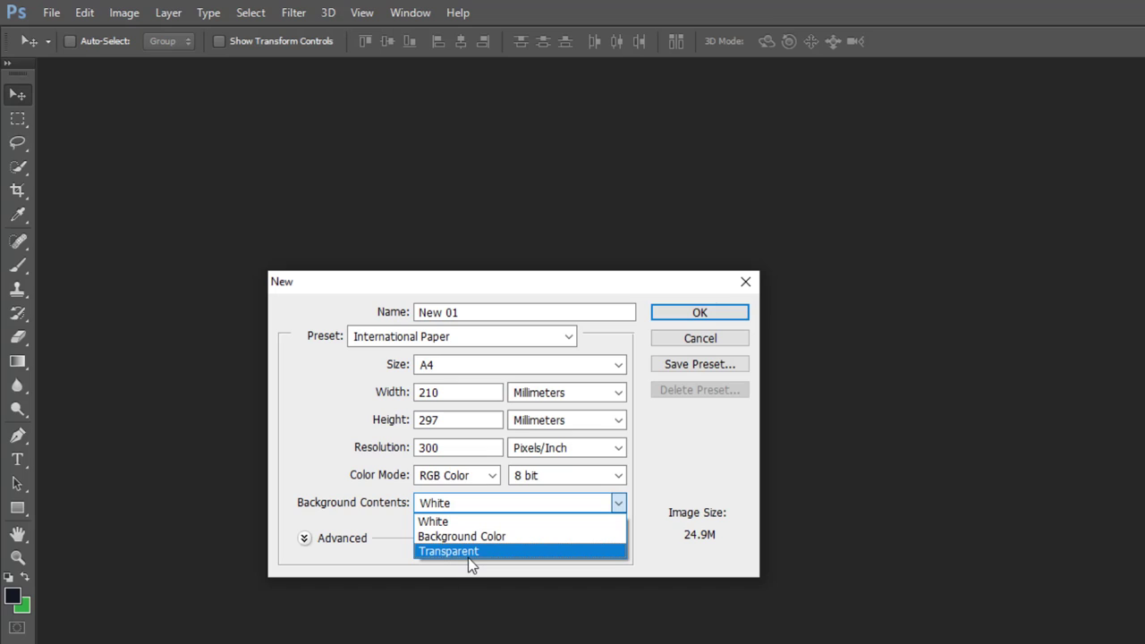
left_click(392, 550)
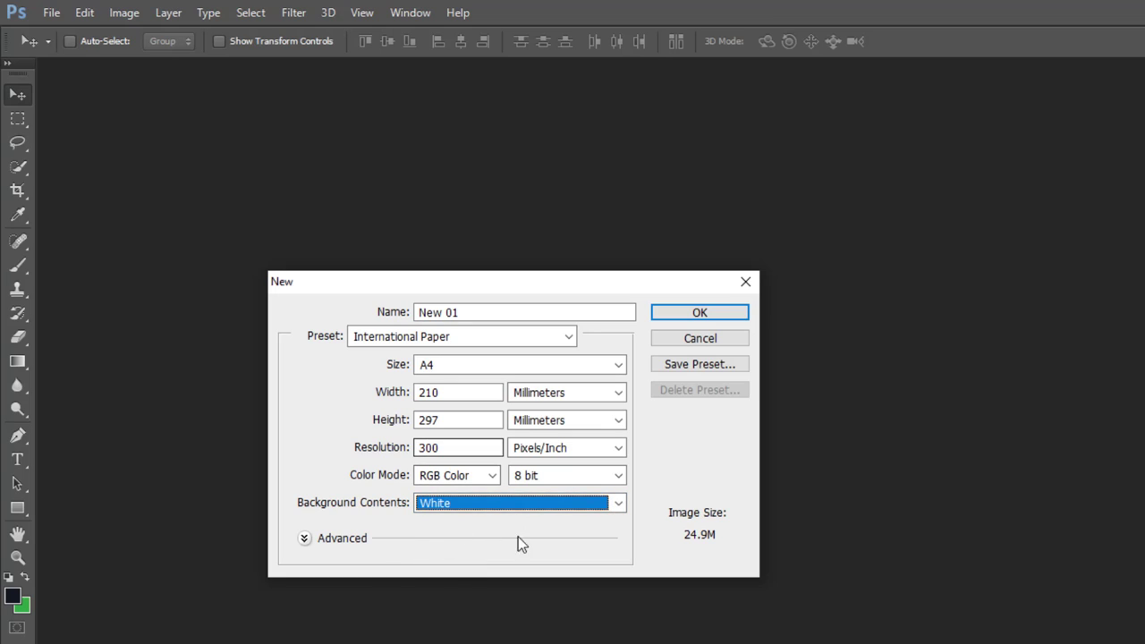
key("Tab")
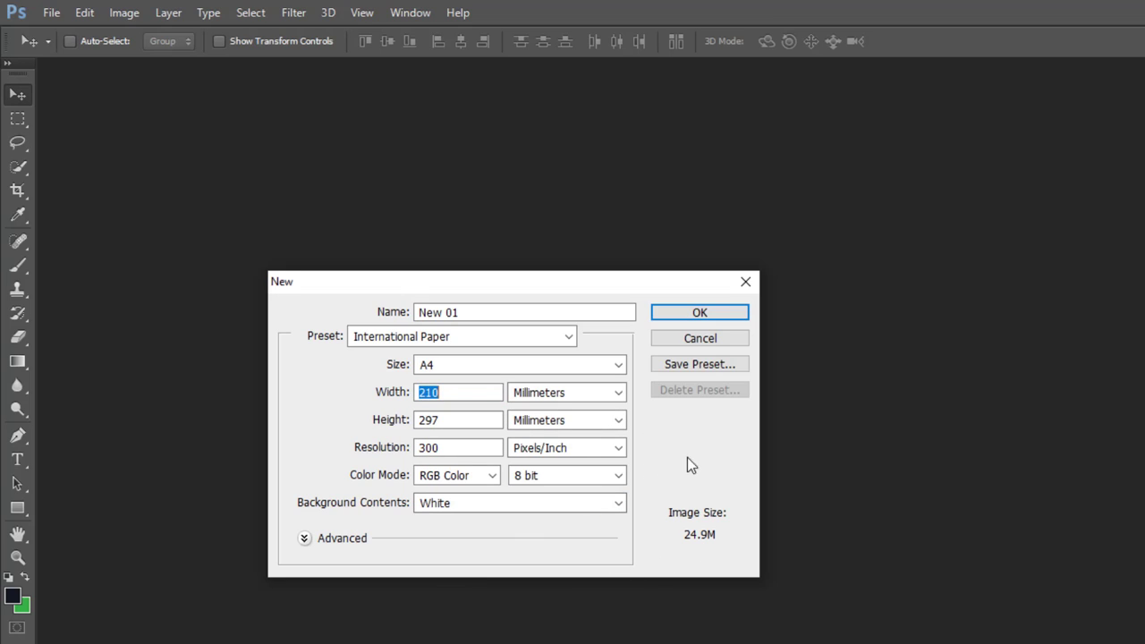
Try 32-bit depth, then set the bit depth back to 8 bit.
left_click(600, 478)
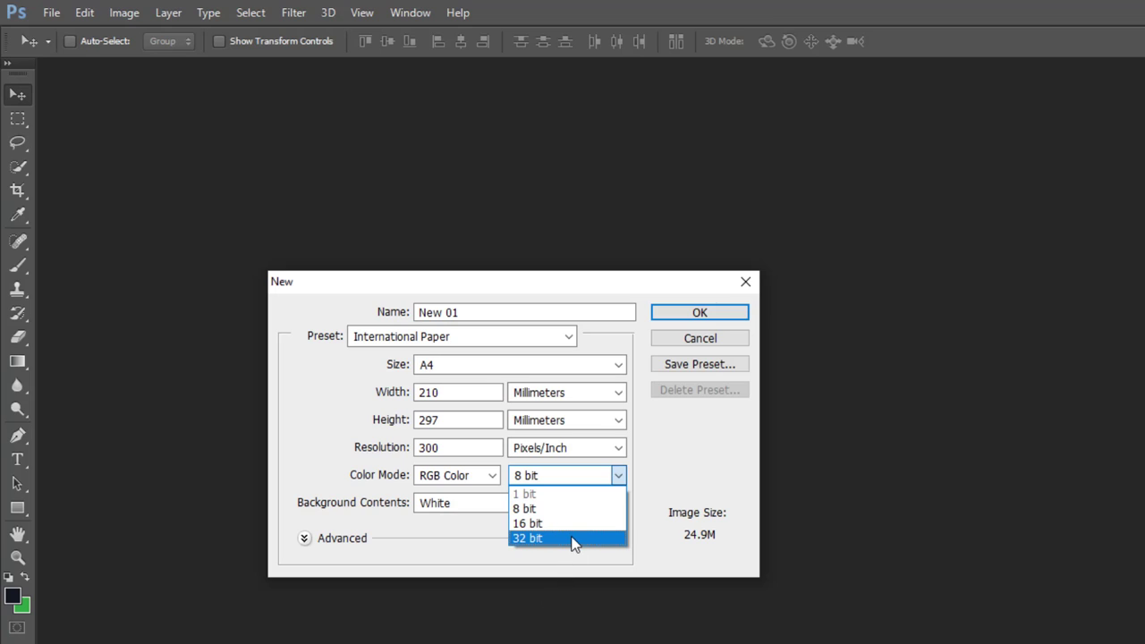
left_click(572, 538)
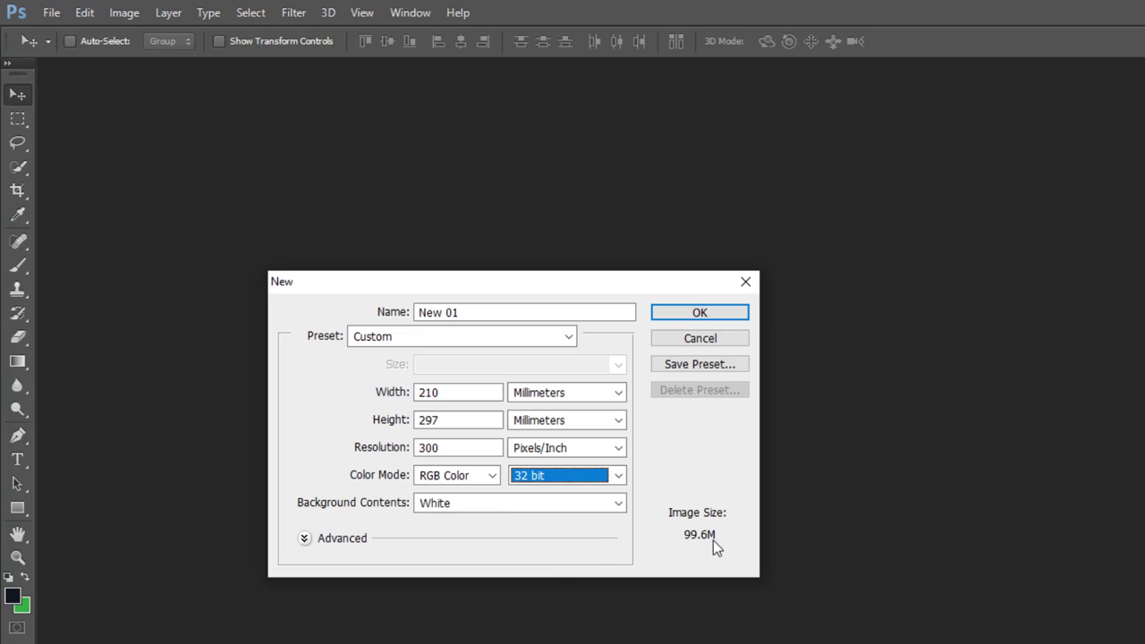
left_click(626, 475)
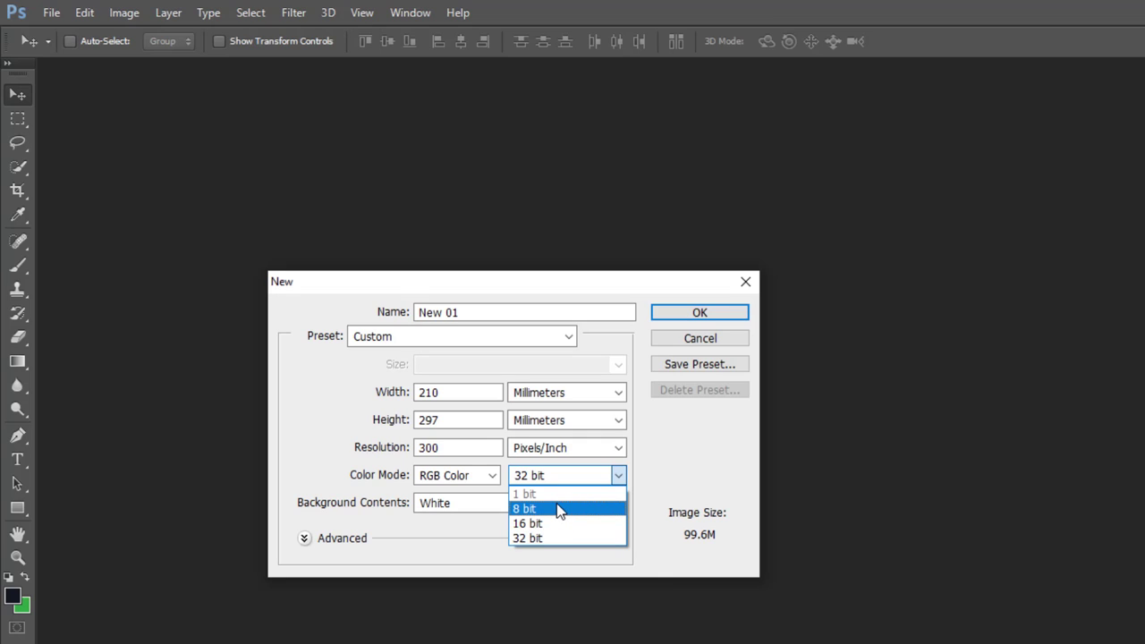
left_click(552, 509)
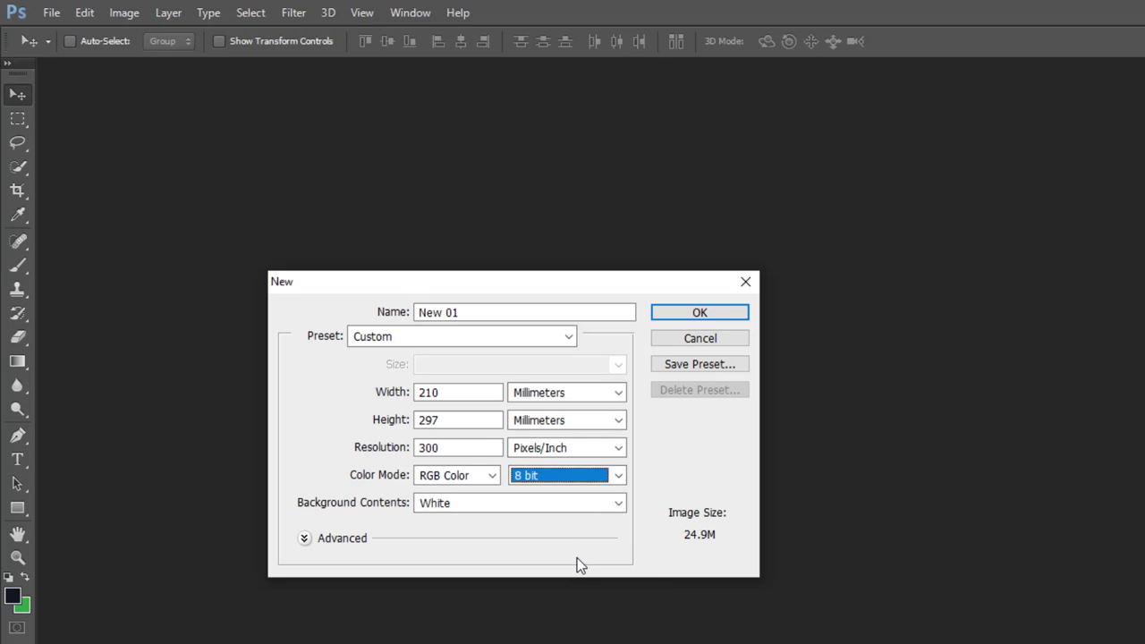
key("alt+w")
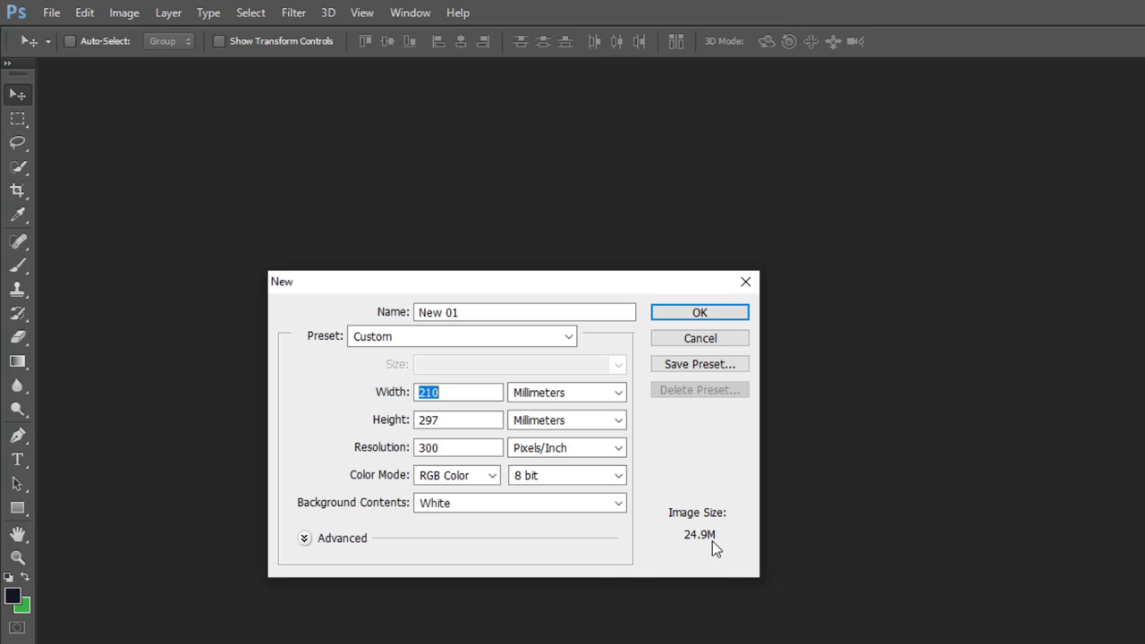
left_click(519, 476)
left_click(518, 476)
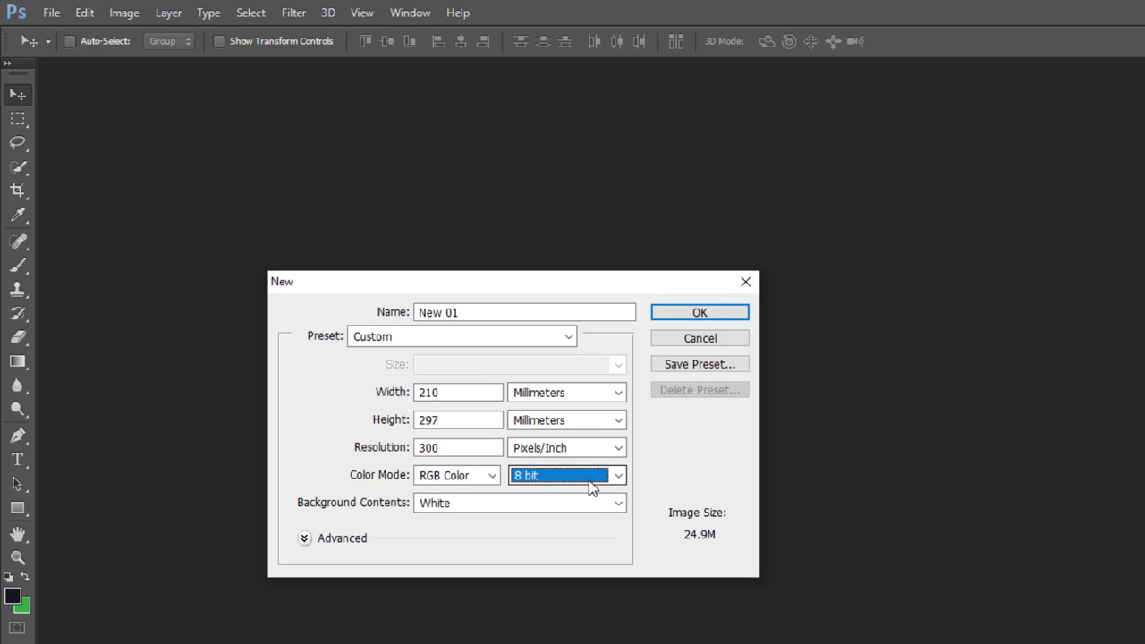
Keep resolution in Pixels/Inch and height in Millimeters.
left_click(618, 448)
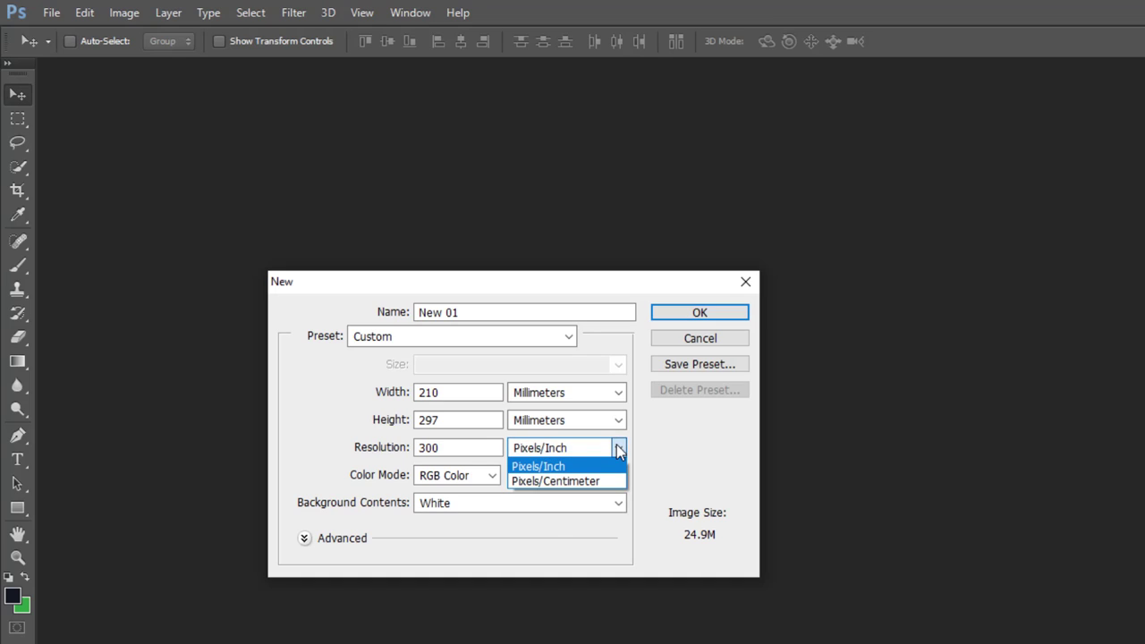
left_click(644, 461)
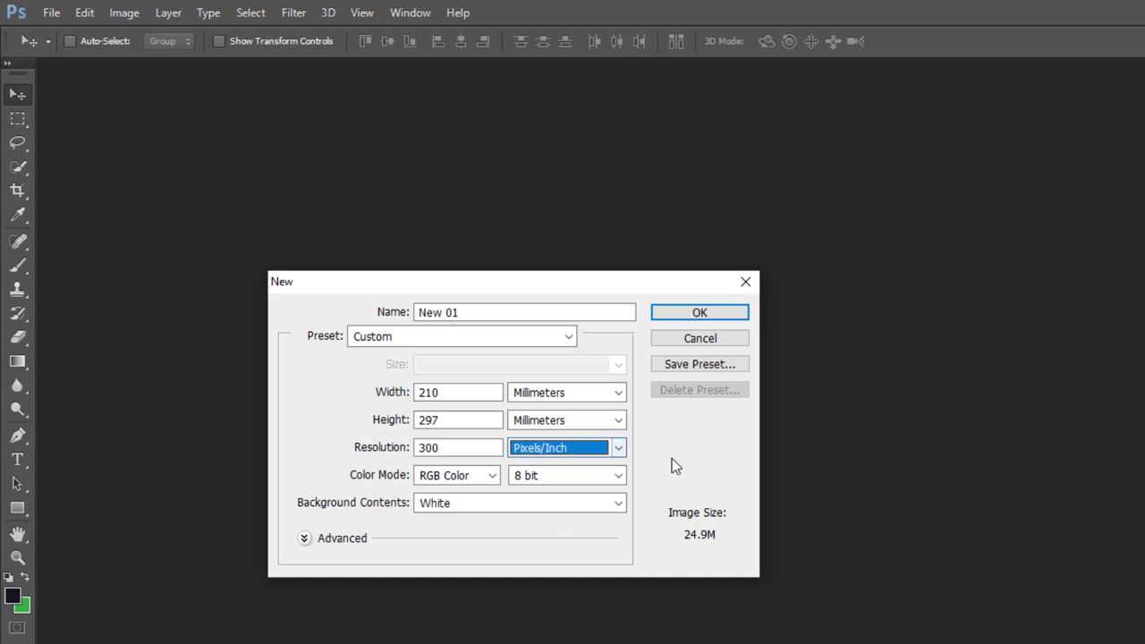
left_click(619, 420)
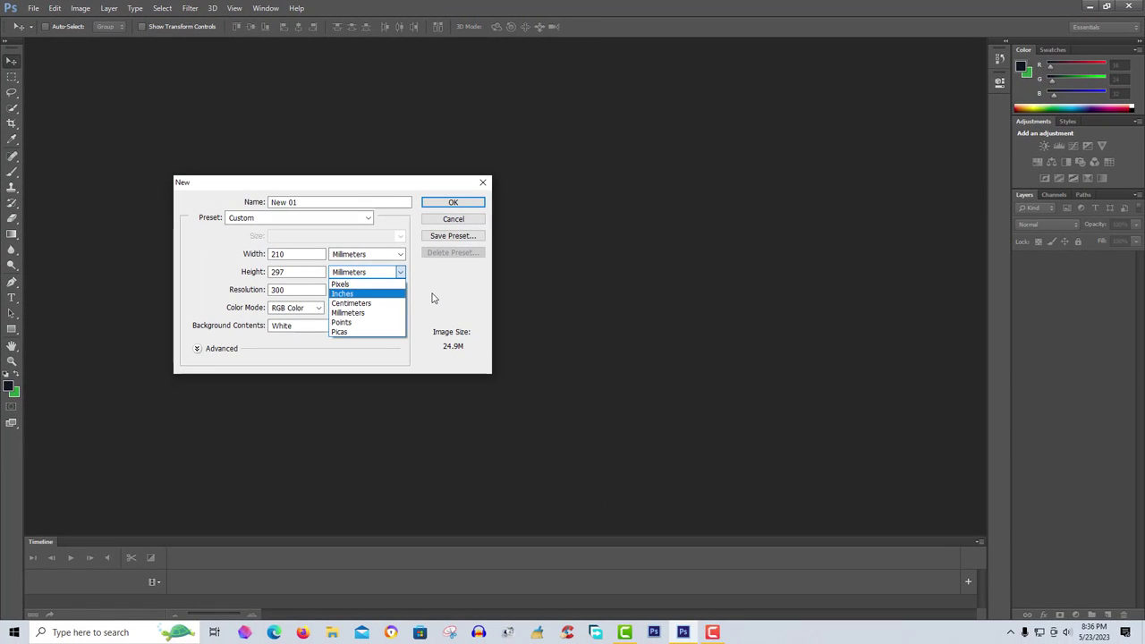
left_click(432, 298)
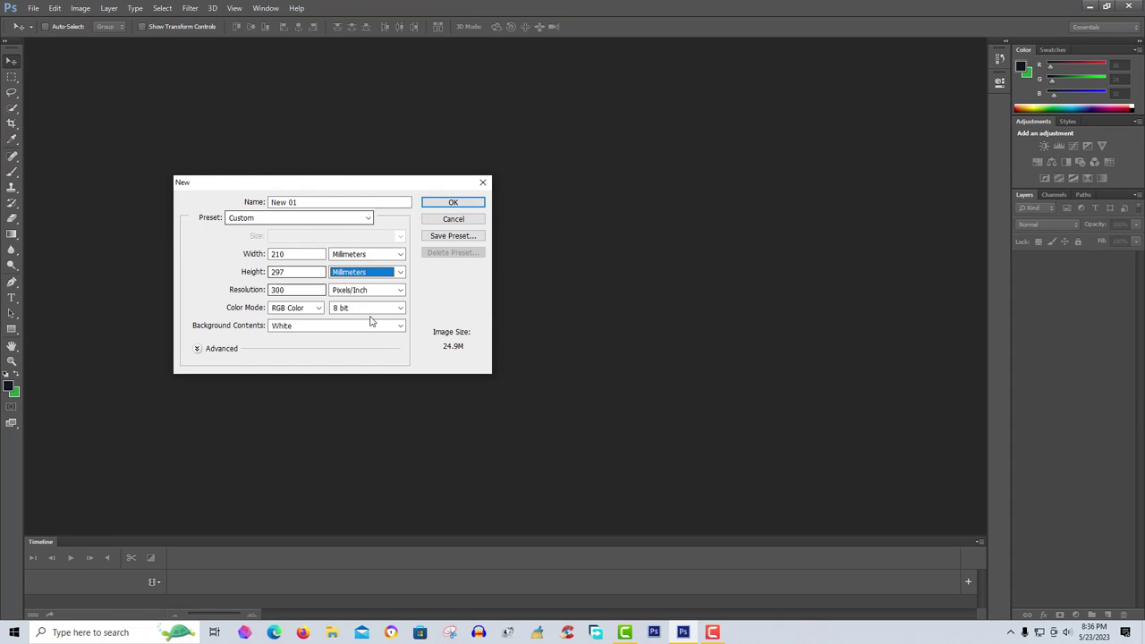
Reapply International Paper A4, create the white New 01 document, and minimize Photoshop.
key("shift+Tab")
key("shift+Tab")
key("shift+Tab")
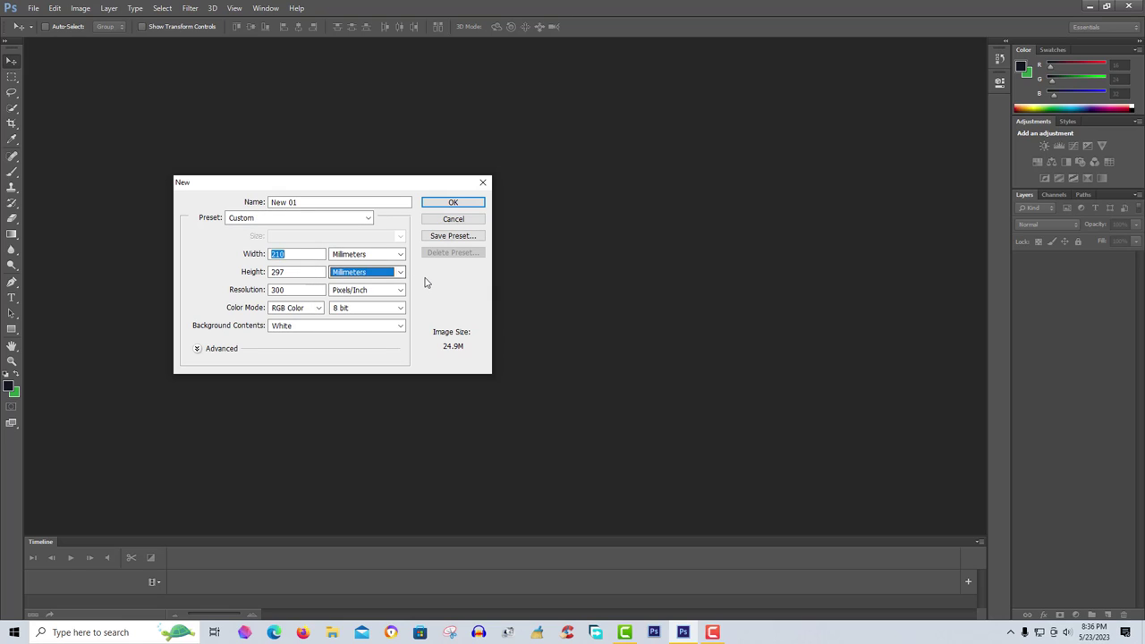
left_click(281, 220)
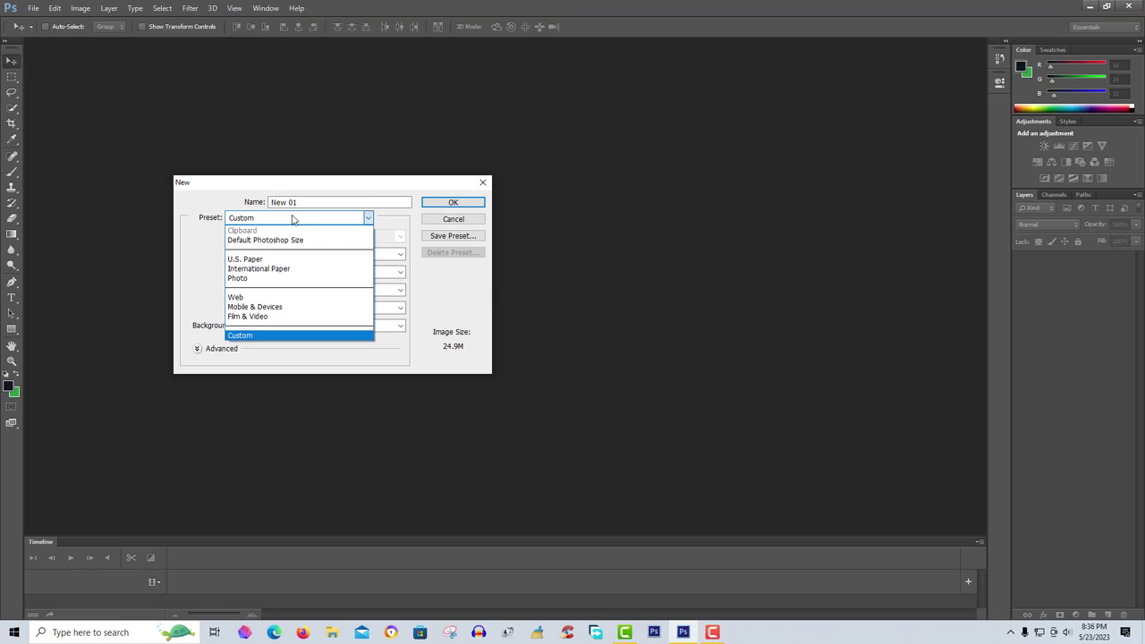
left_click(277, 270)
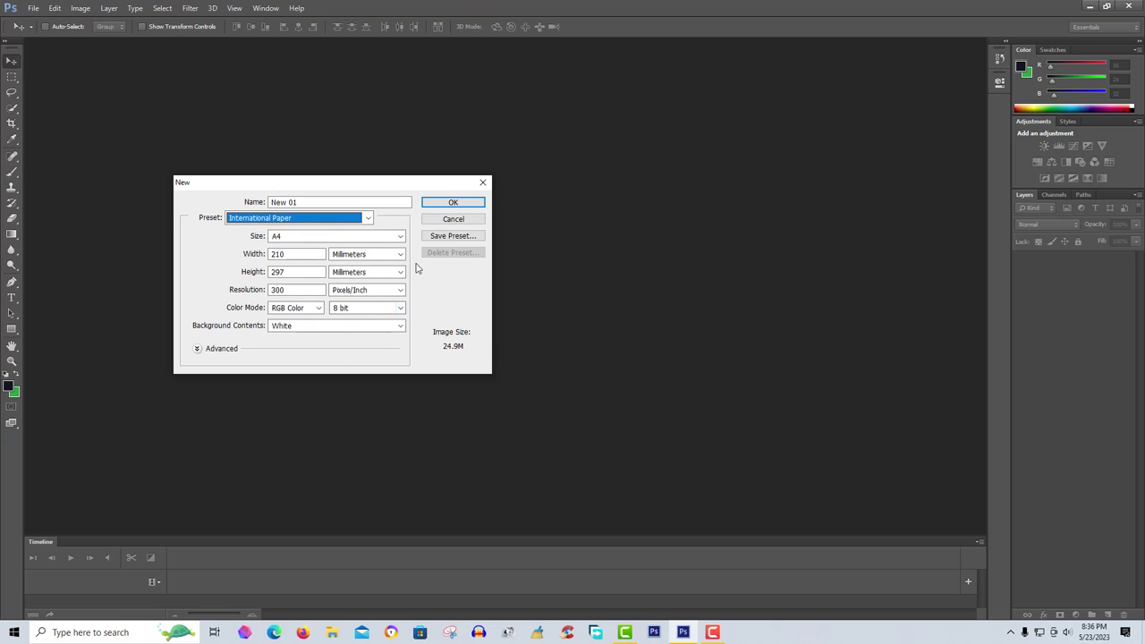
left_click(464, 206)
left_click(464, 207)
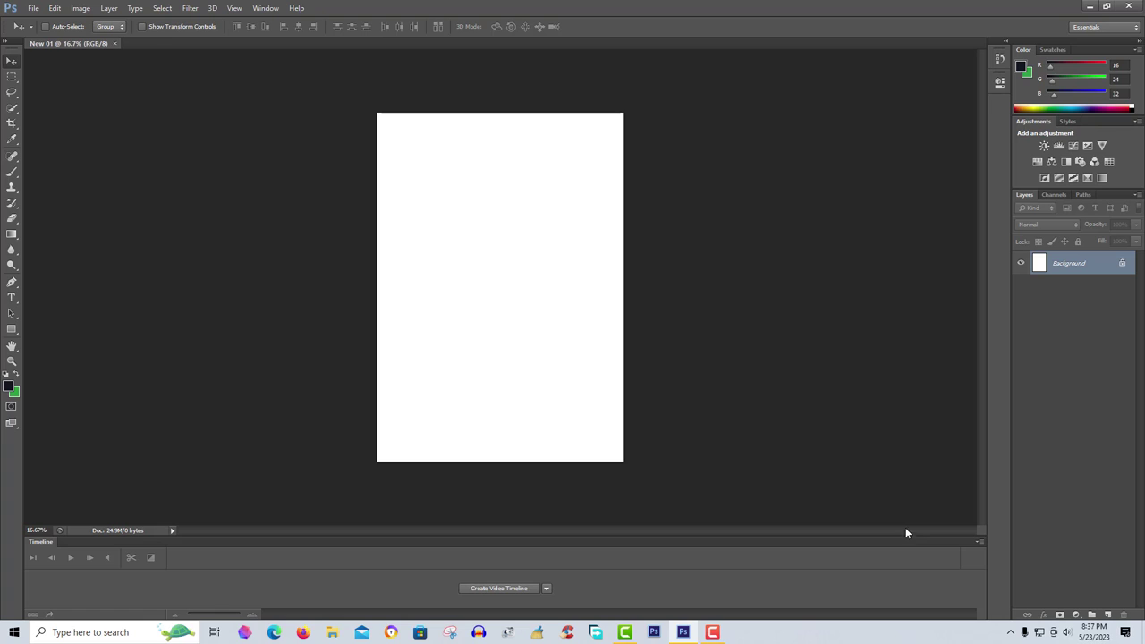
left_click(1086, 7)
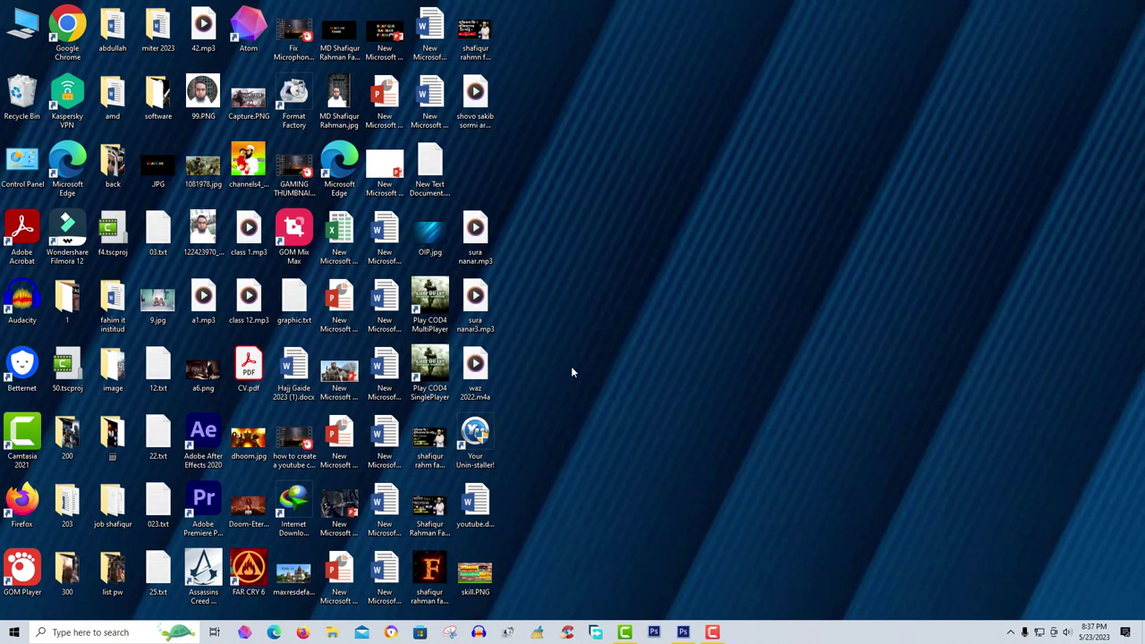
Create 'New Microsoft Word Document (9).docx' on the desktop with its default name and open it.
right_click(571, 365)
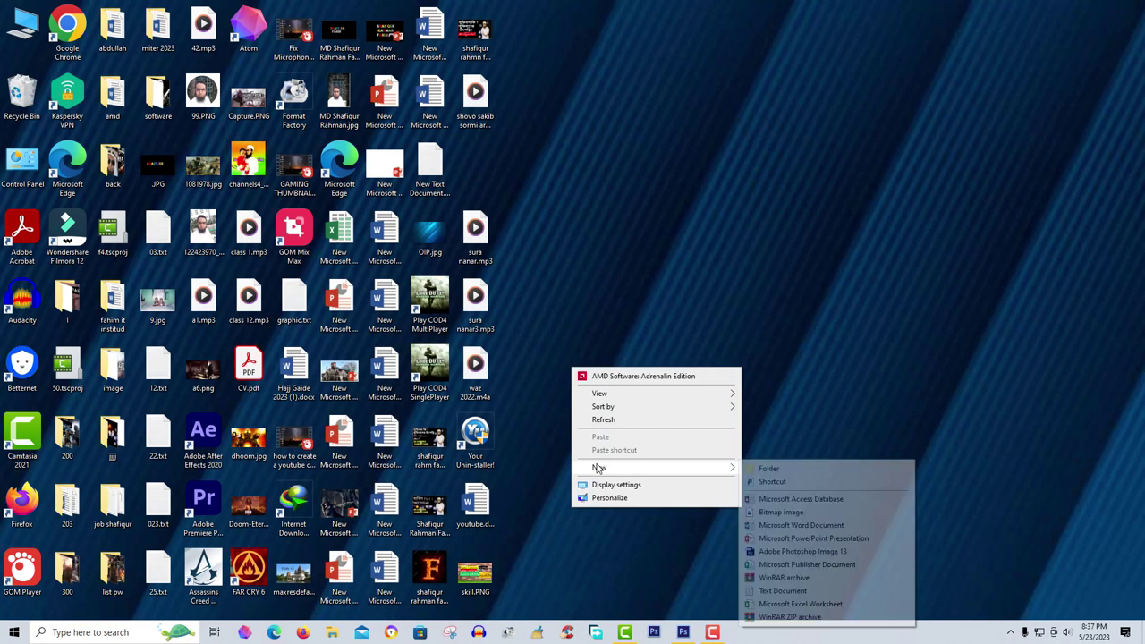
mouse_move(657, 467)
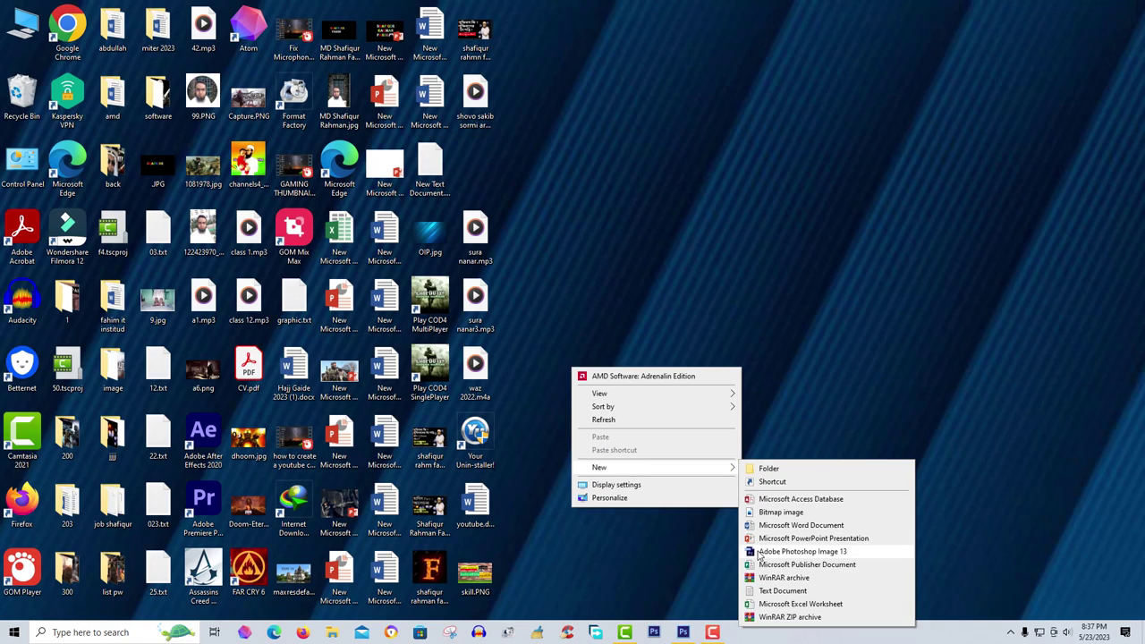
left_click(787, 525)
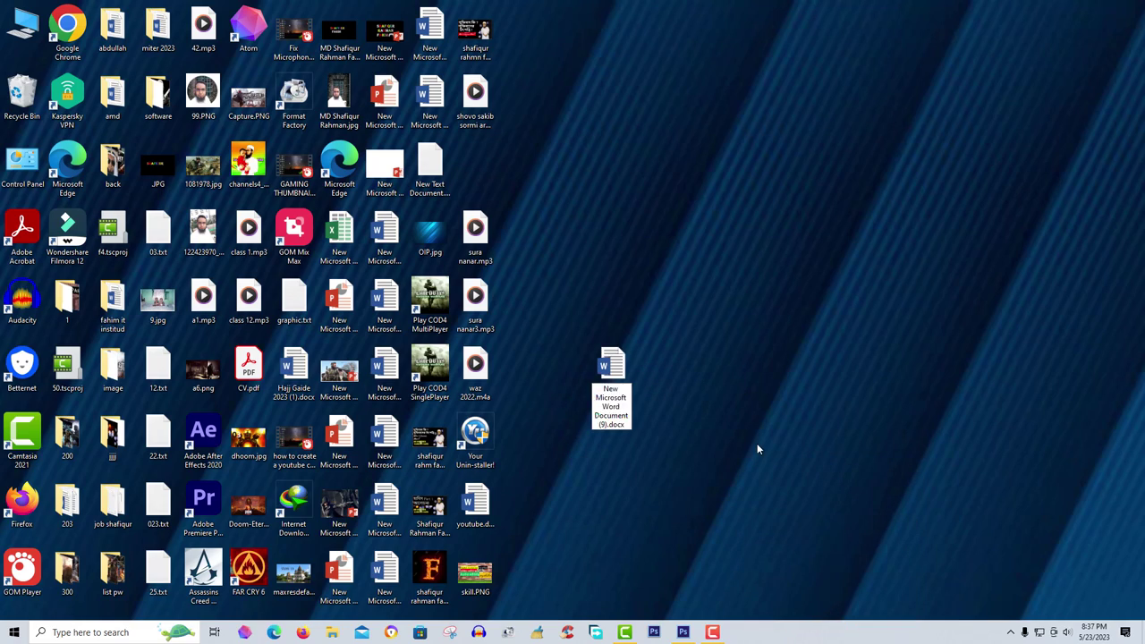
key("Return")
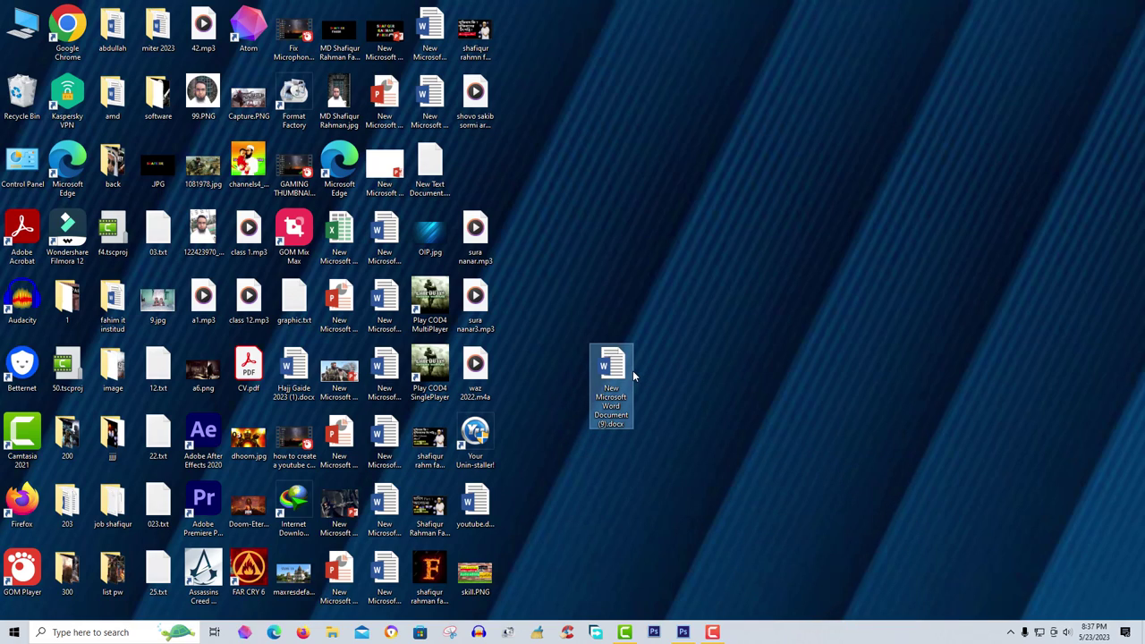
double_click(629, 376)
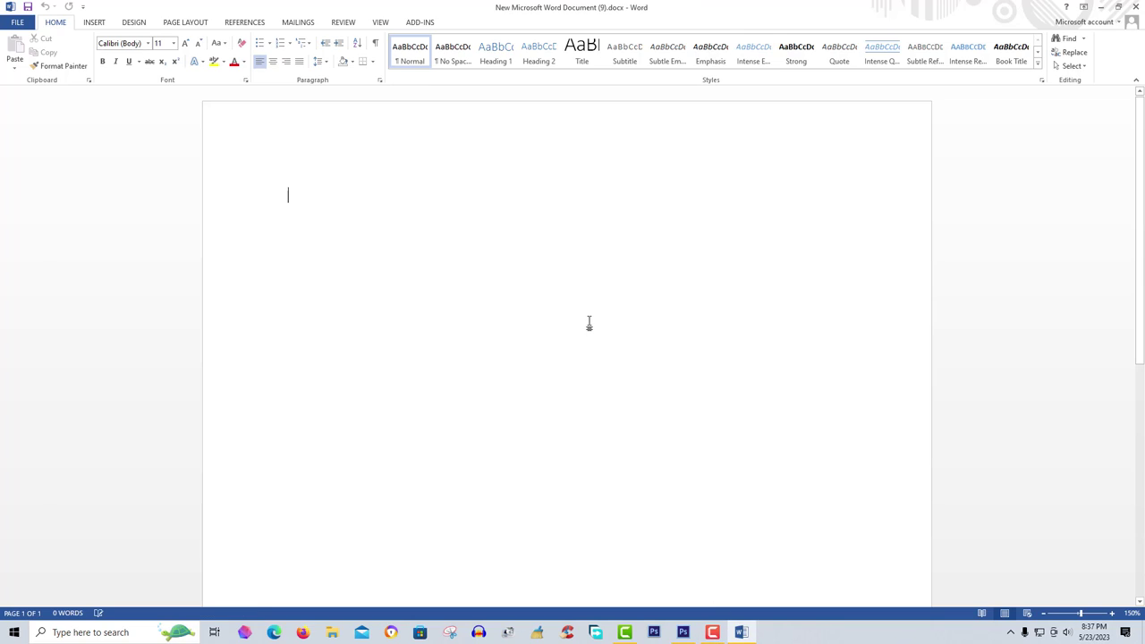
Type 'bhvfyvguvf' into the blank document, then briefly minimize and restore Word.
scroll(588, 324, "down", 2)
type("bhvf")
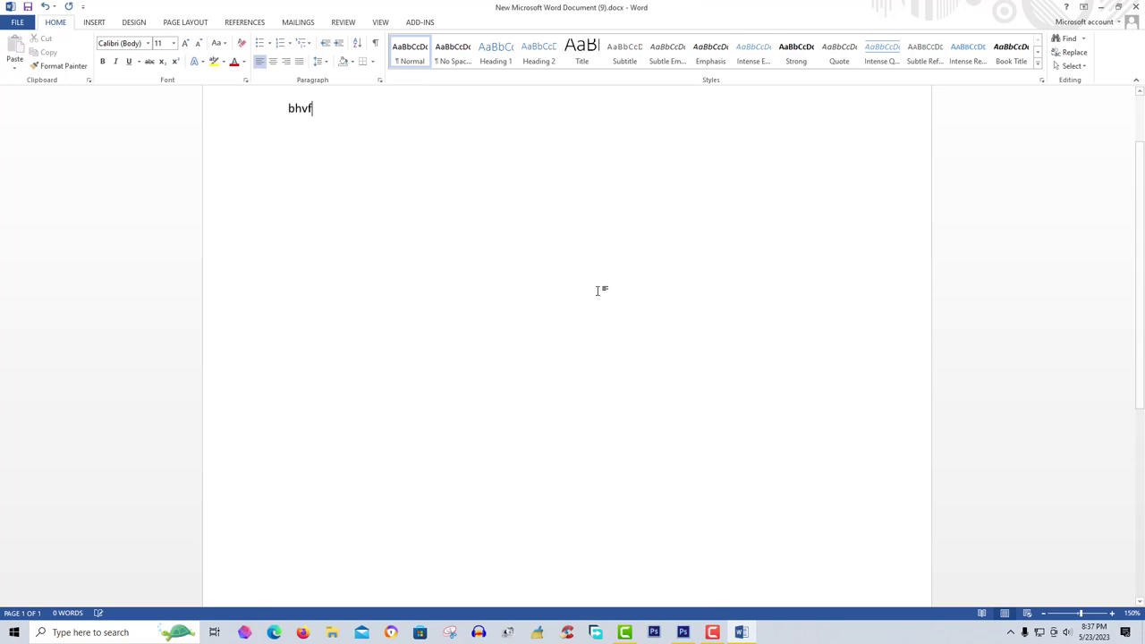
type("yvguvf")
scroll(597, 290, "up", 2)
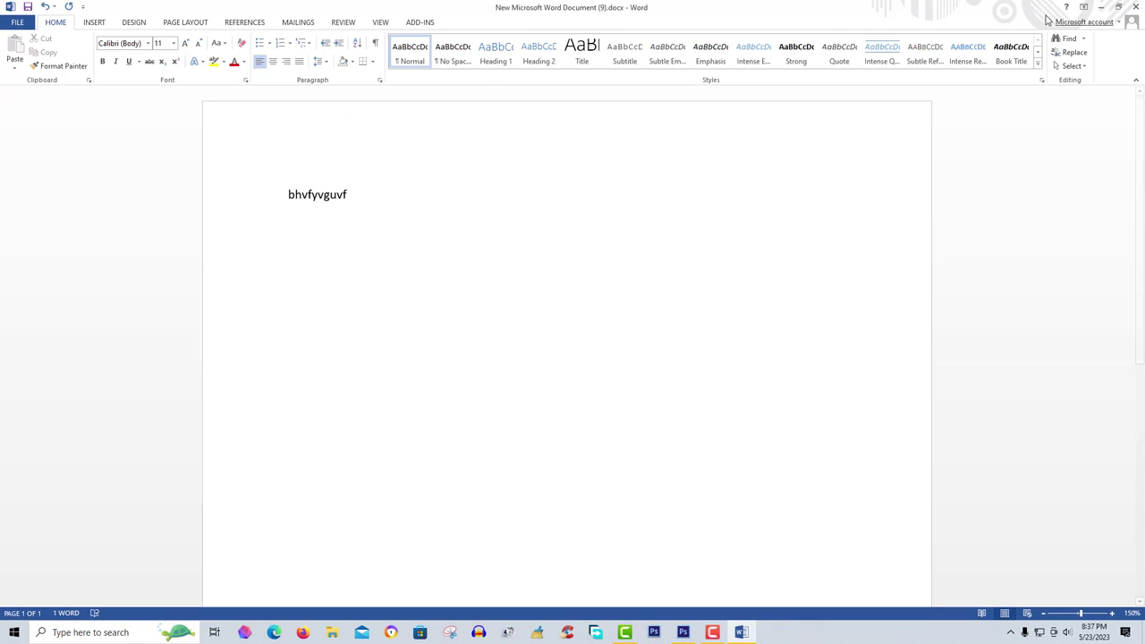
left_click(1098, 6)
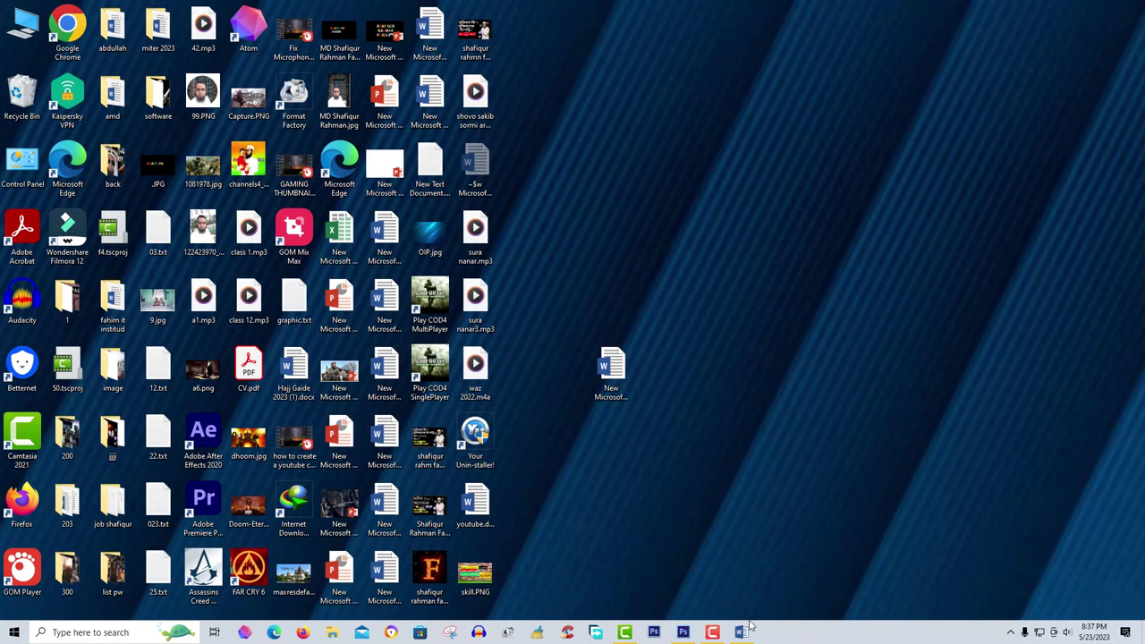
left_click(742, 631)
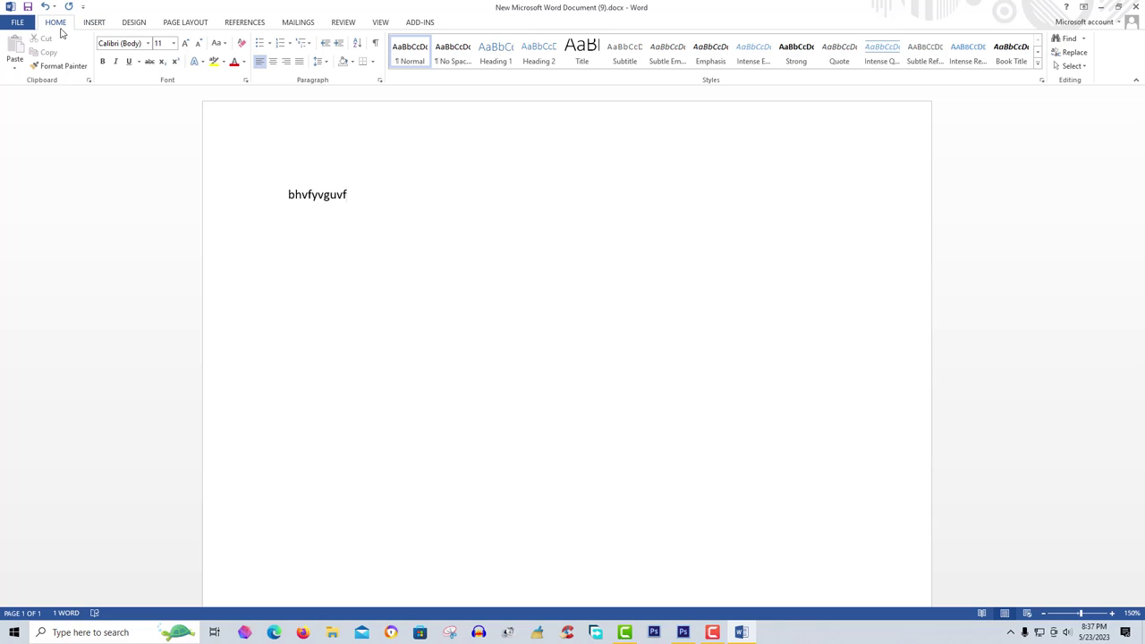
Browse the PAGE LAYOUT, HOME and FILE views, ending on the INSERT tab.
left_click(155, 23)
left_click(56, 24)
left_click(94, 22)
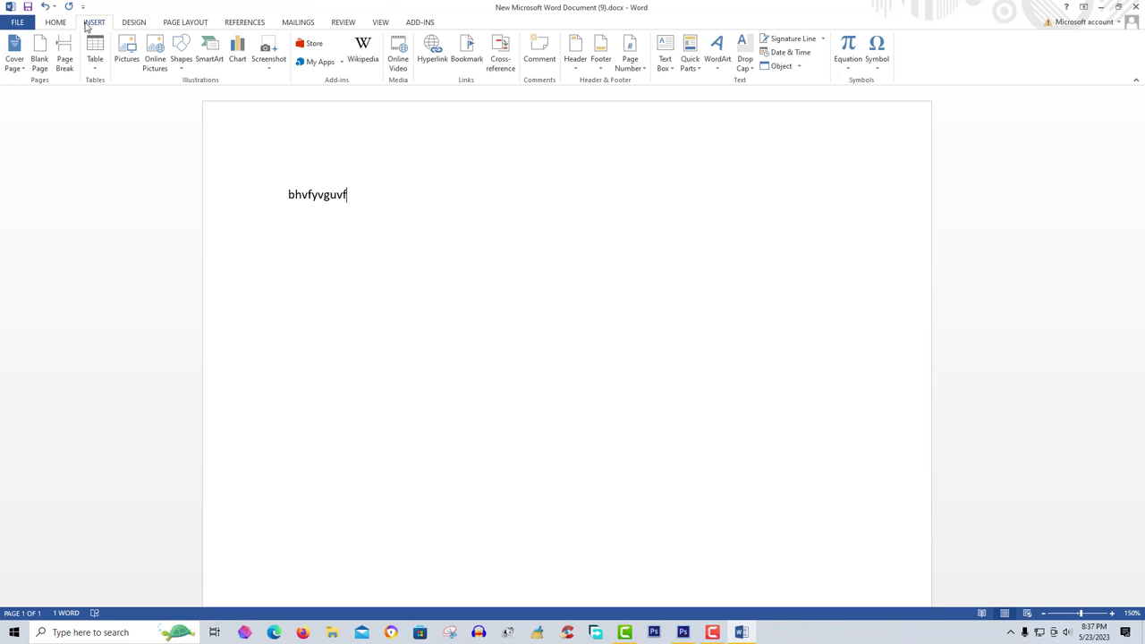
left_click(57, 23)
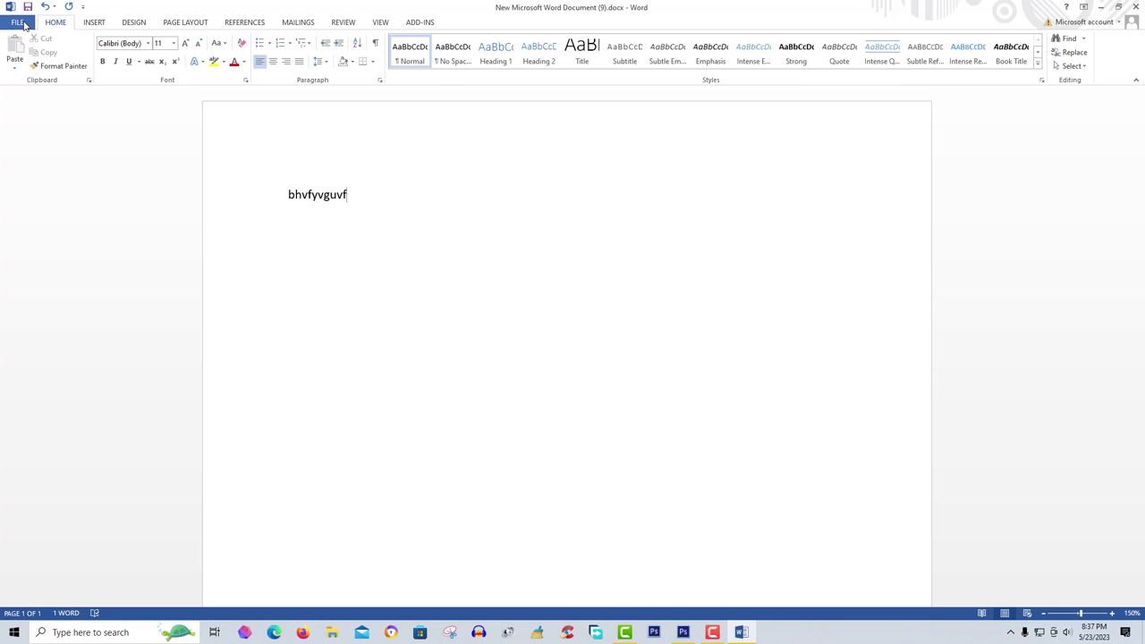
left_click(20, 22)
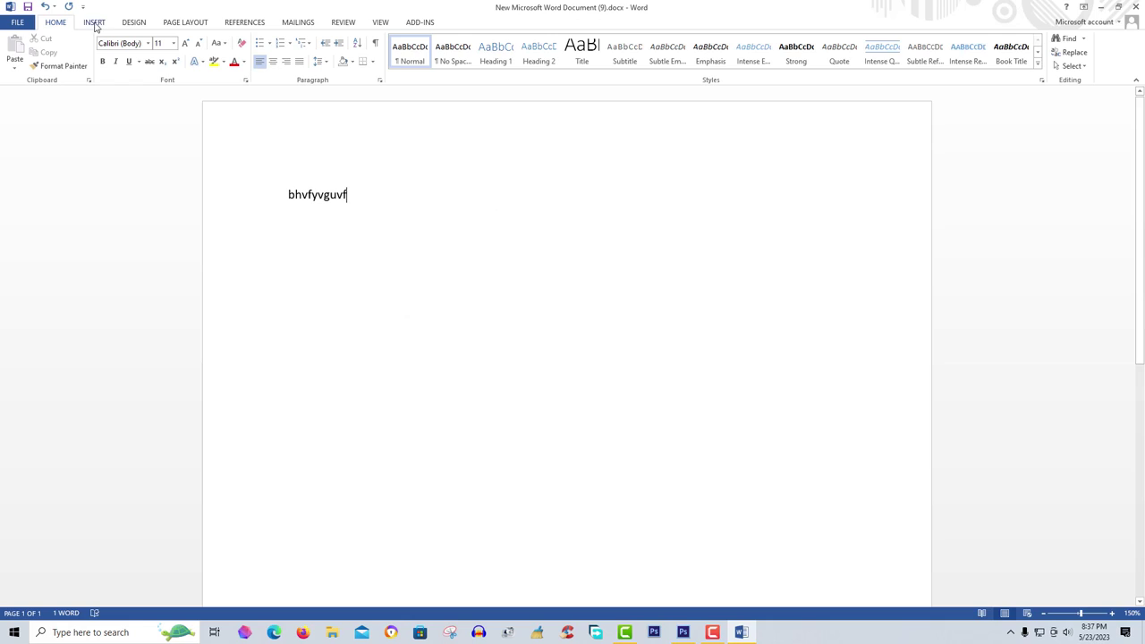
left_click(94, 21)
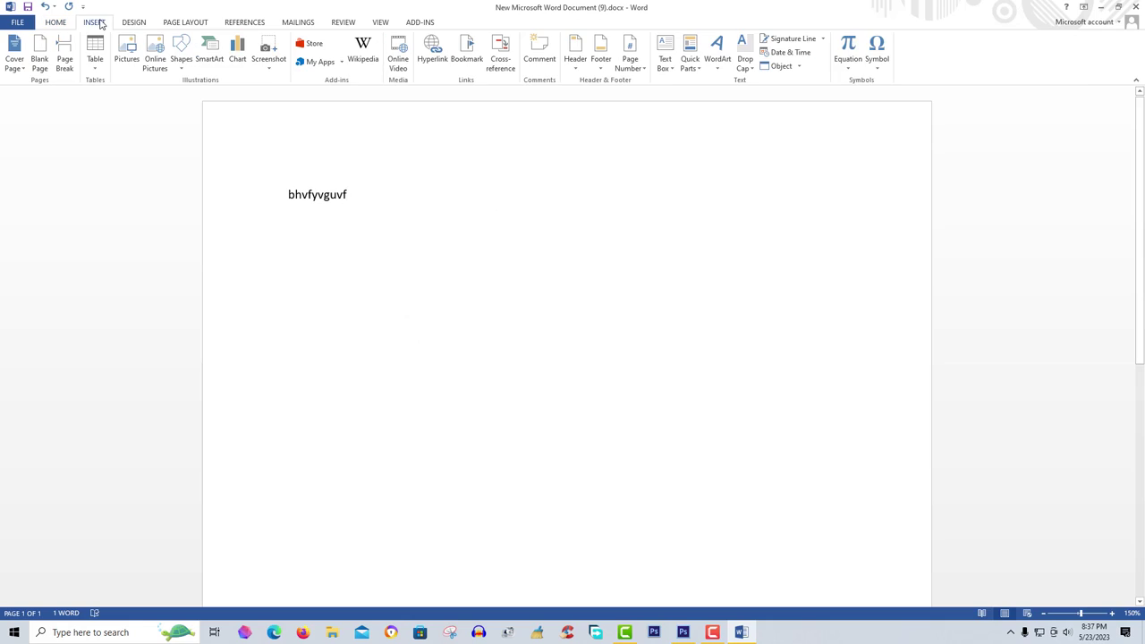
Insert a page break and a blank page after the typed text.
left_click(64, 59)
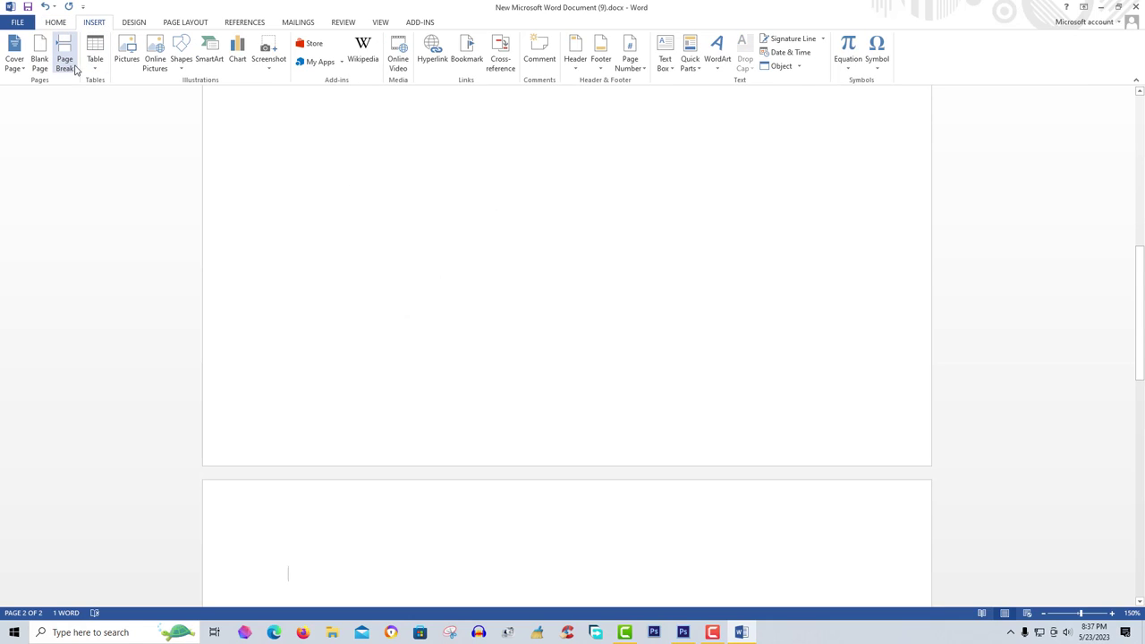
left_click(53, 22)
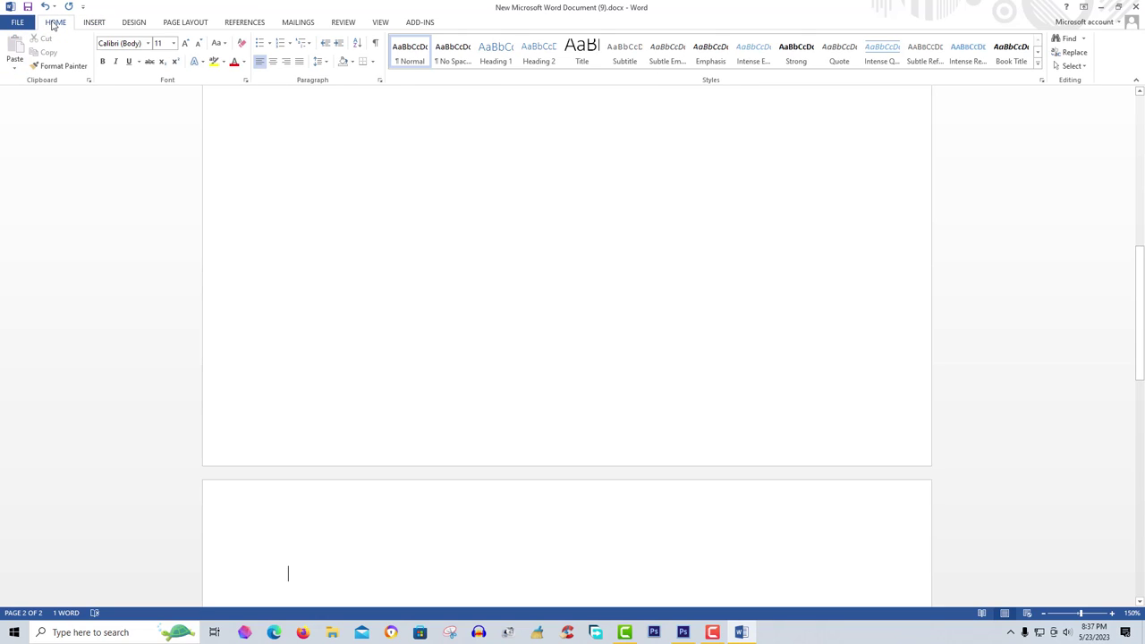
left_click(95, 22)
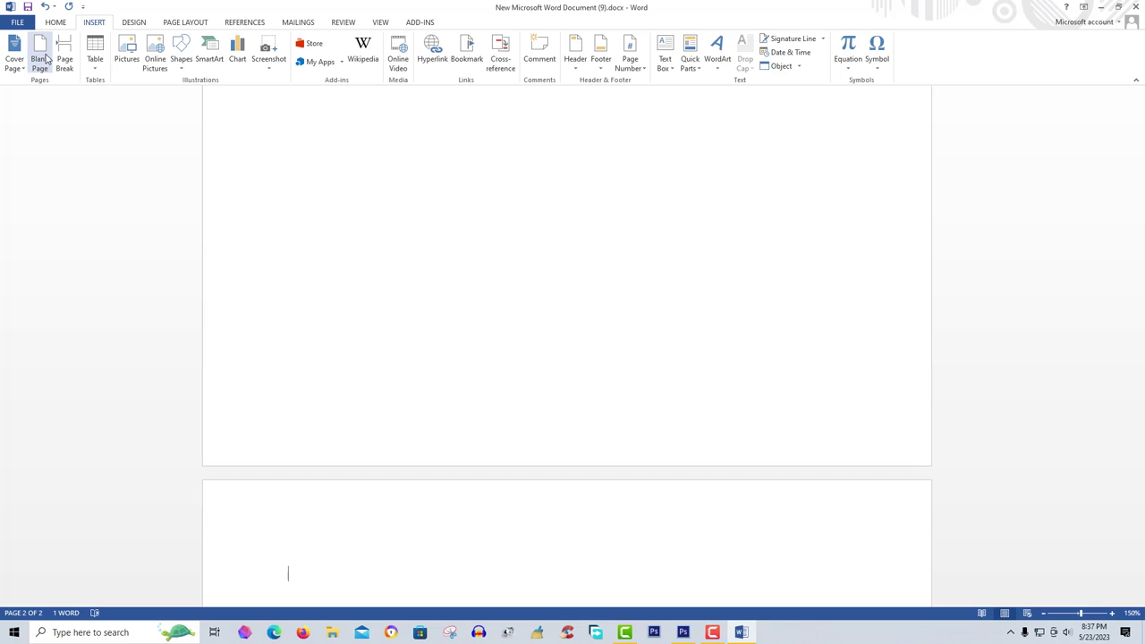
left_click(40, 56)
right_click(44, 56)
left_click(221, 244)
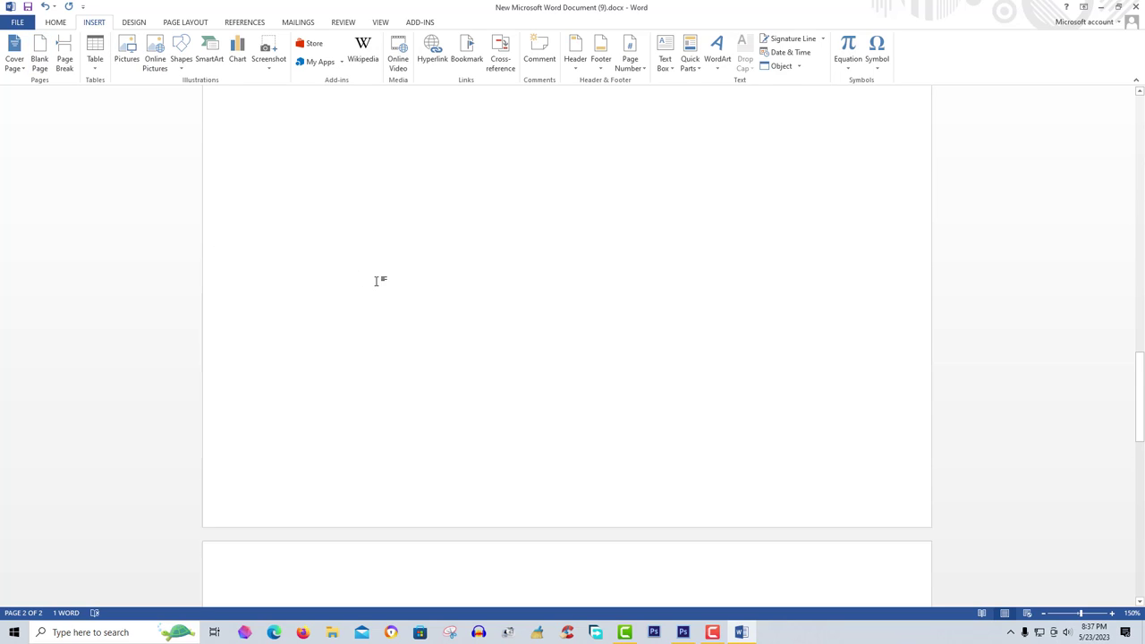
scroll(381, 280, "down", 5)
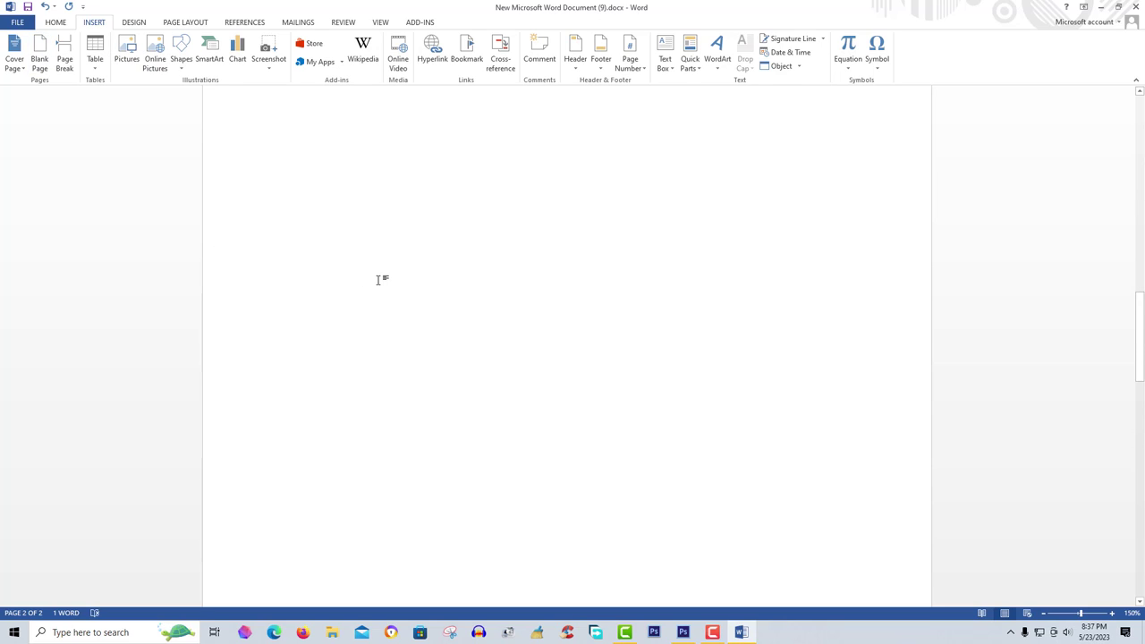
View the Cover Page gallery and close it without choosing a design.
left_click(55, 21)
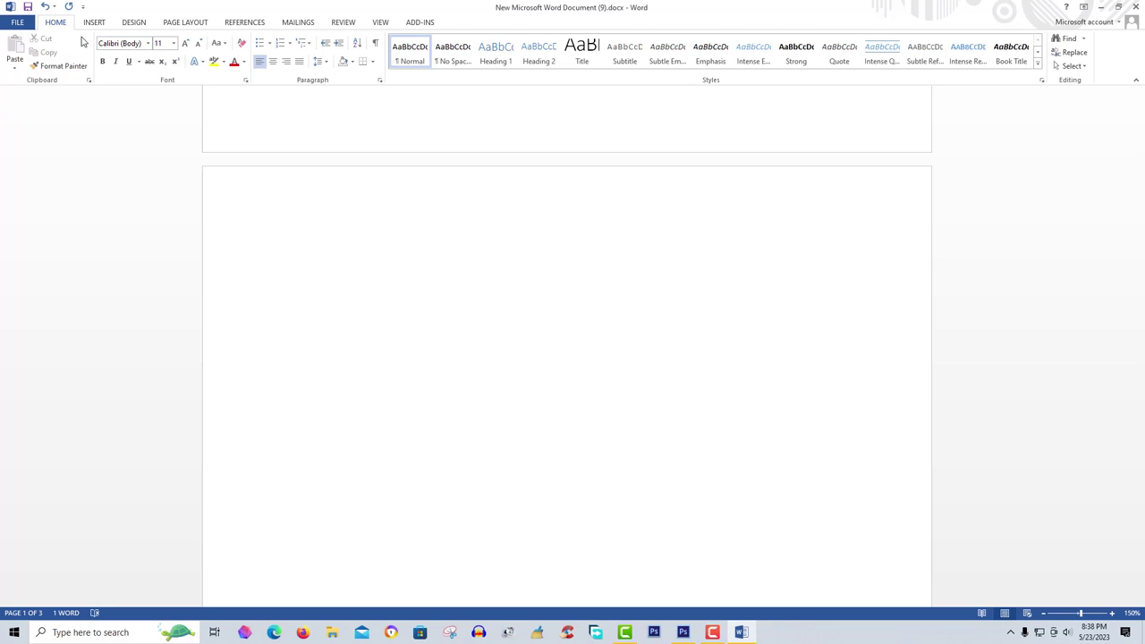
left_click(91, 26)
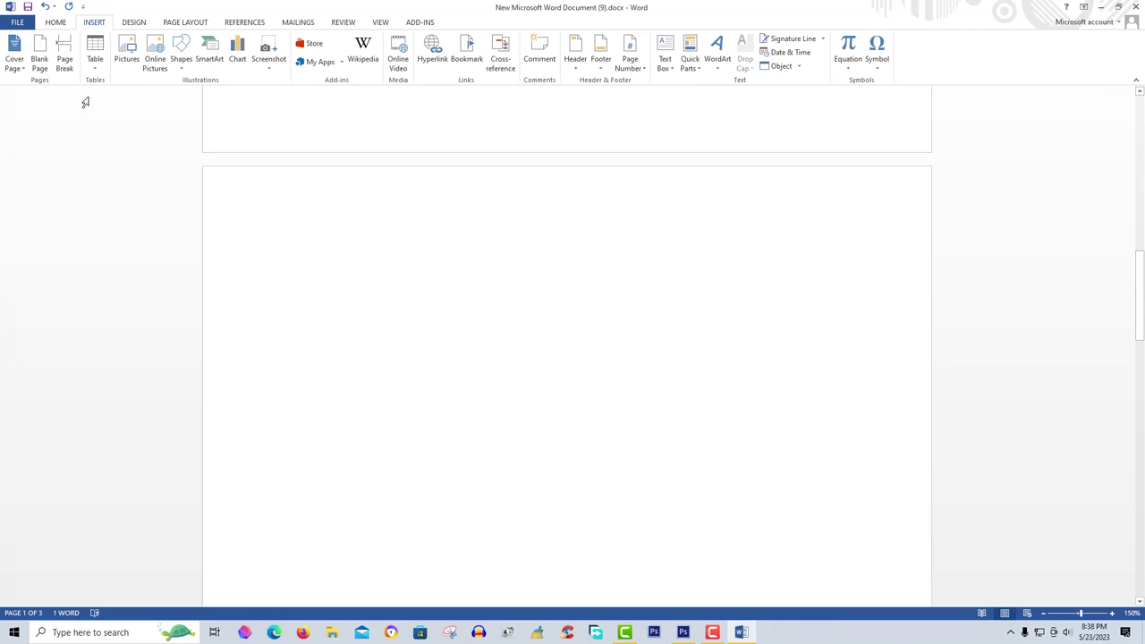
left_click(16, 50)
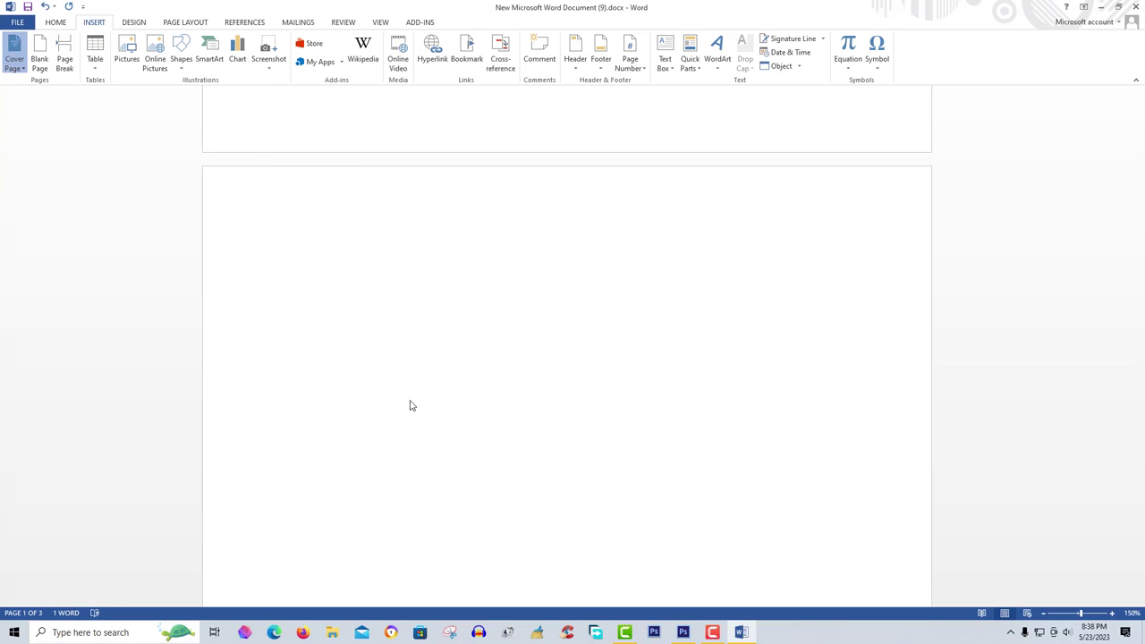
left_click(735, 291)
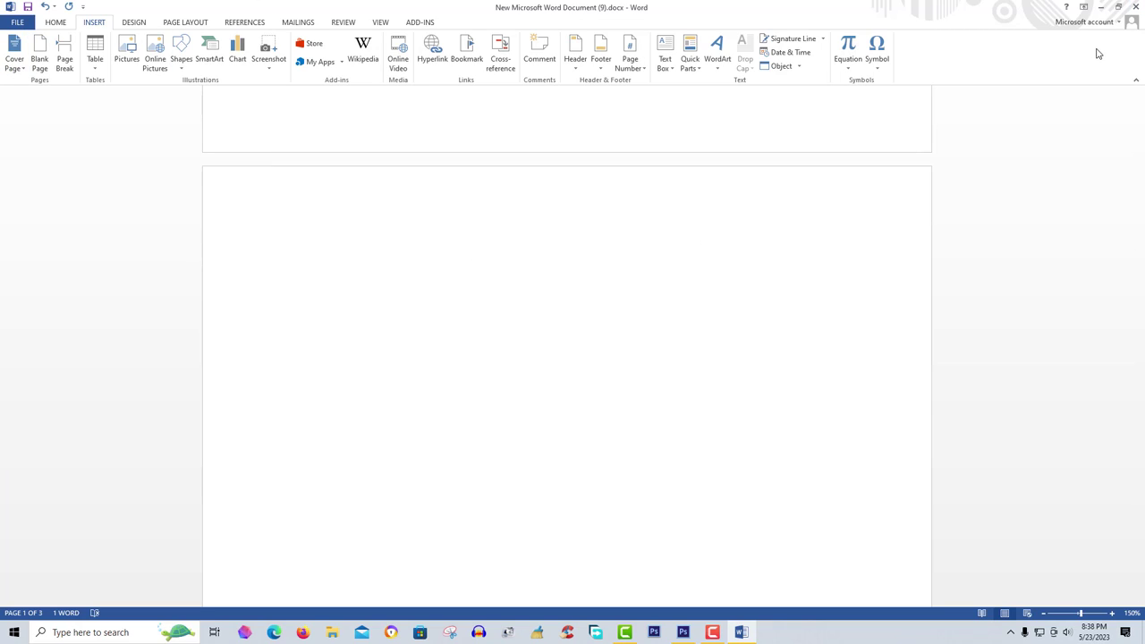
Close Word without saving, return to Photoshop, and start a new document from the File menu.
left_click(1134, 7)
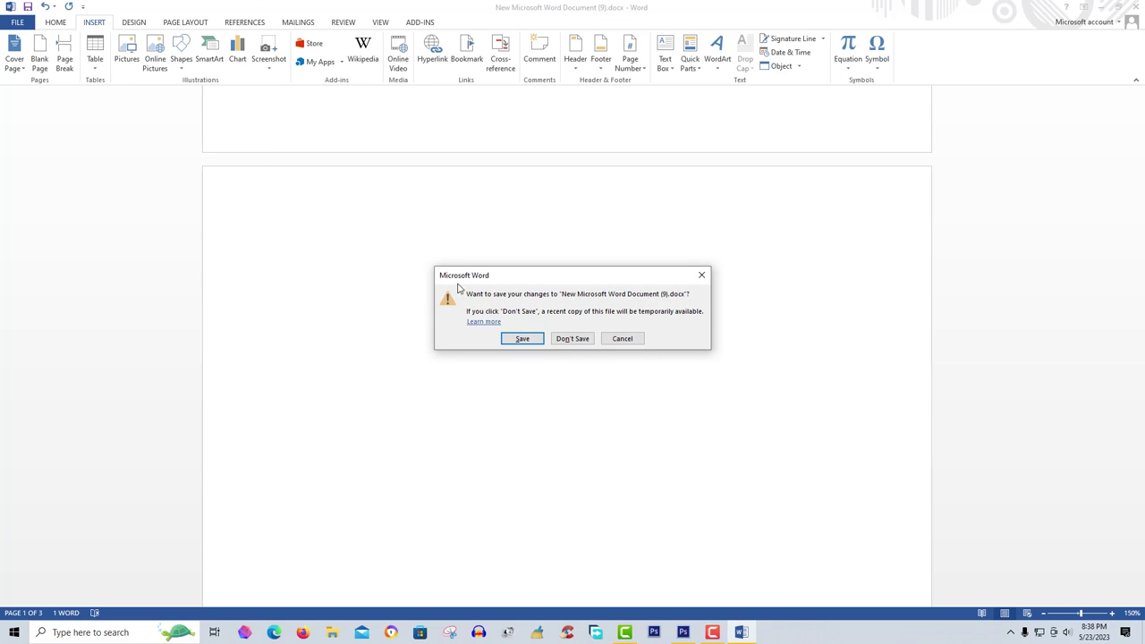
left_click(571, 338)
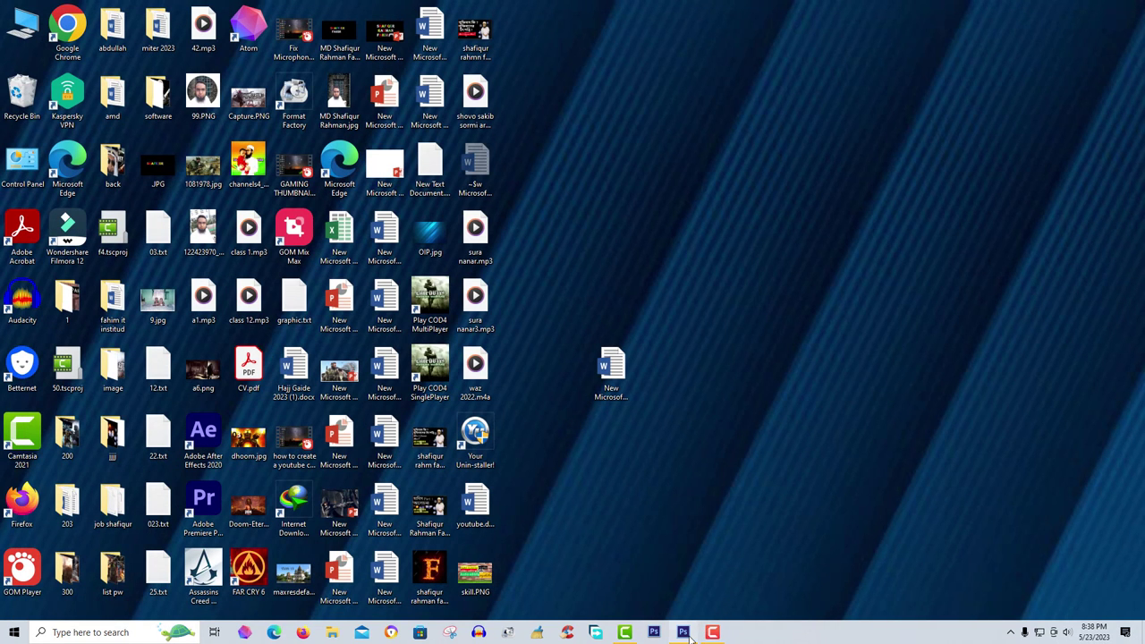
left_click(685, 633)
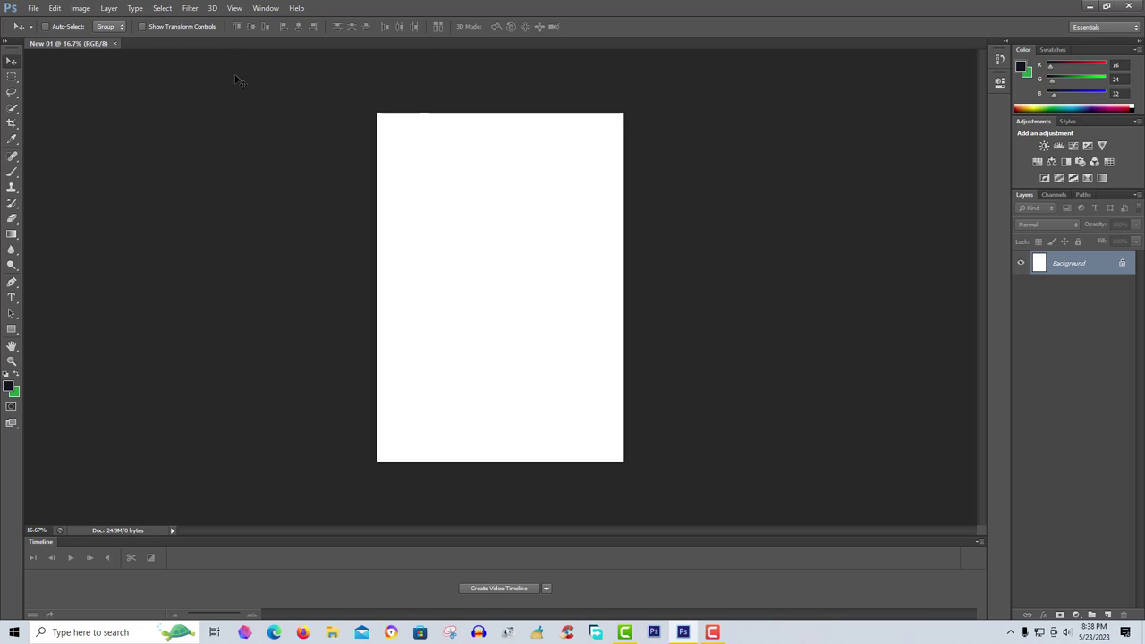
left_click(35, 9)
left_click(45, 21)
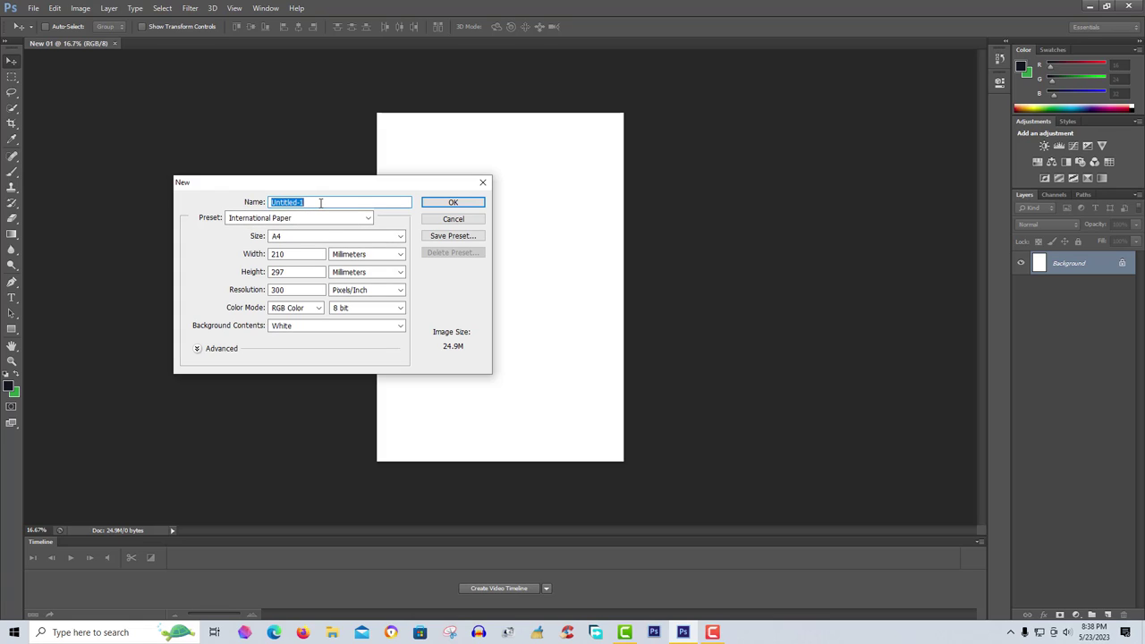
Create the A4, 300 ppi document new 02 filled with the green Background Color.
type("new 02")
left_click(320, 328)
left_click(319, 348)
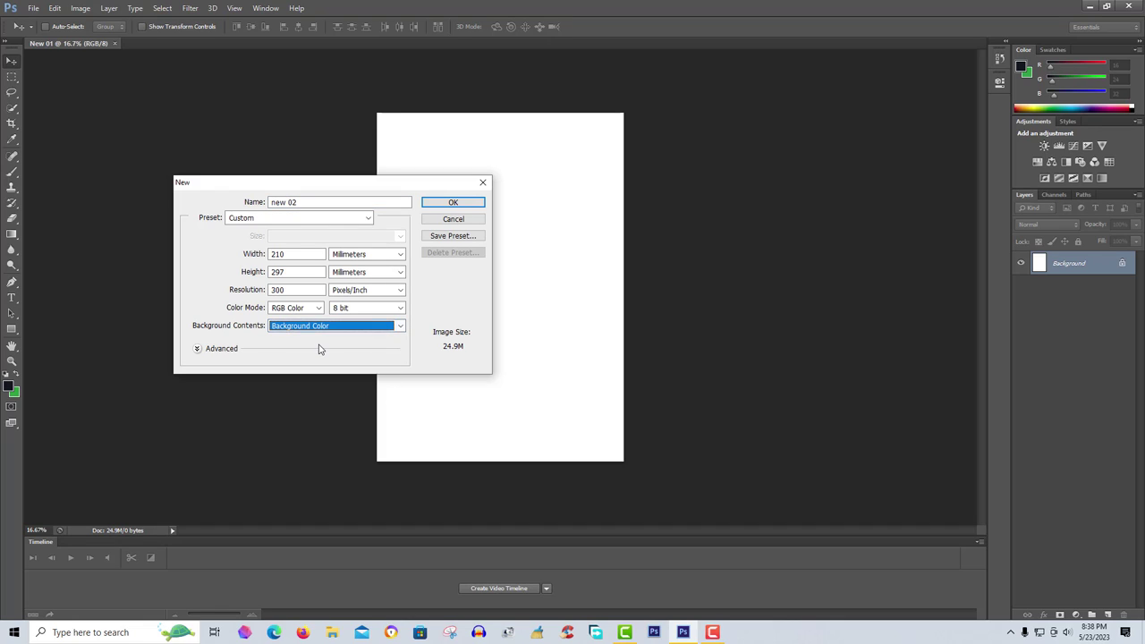
left_click(454, 202)
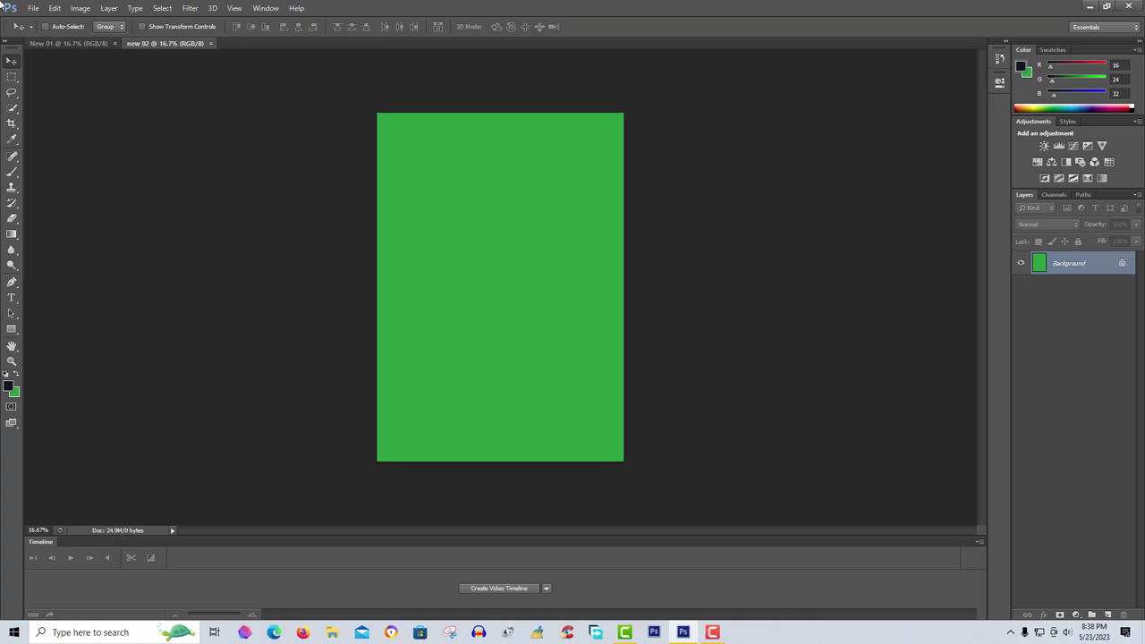
Create a new International Paper A4 document named 'new 03' with a transparent background.
left_click(32, 8)
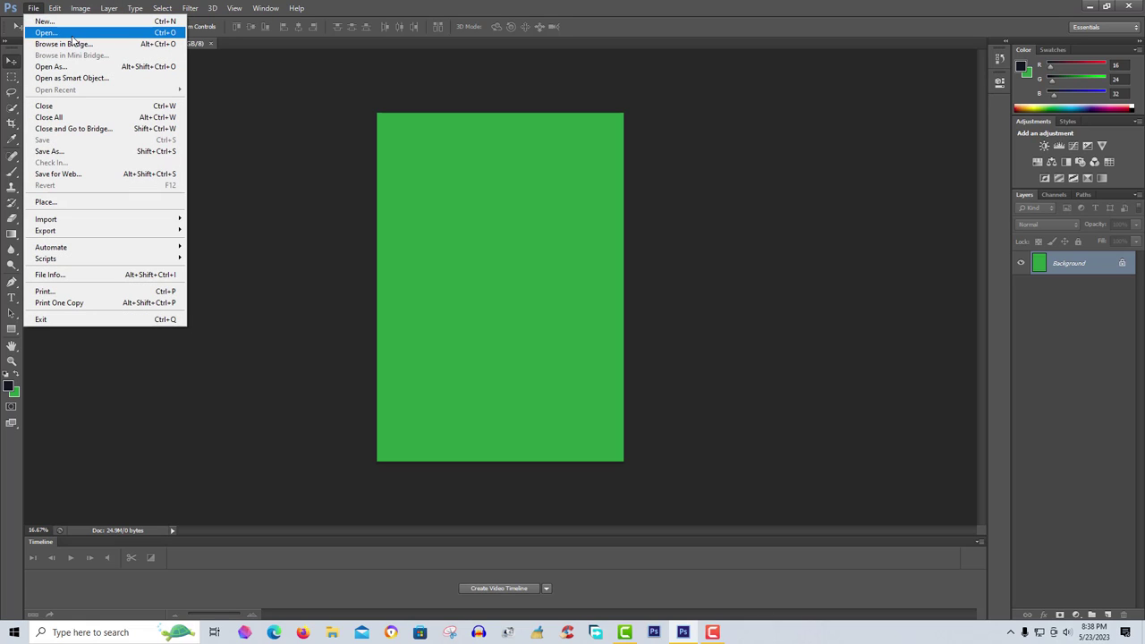
left_click(45, 21)
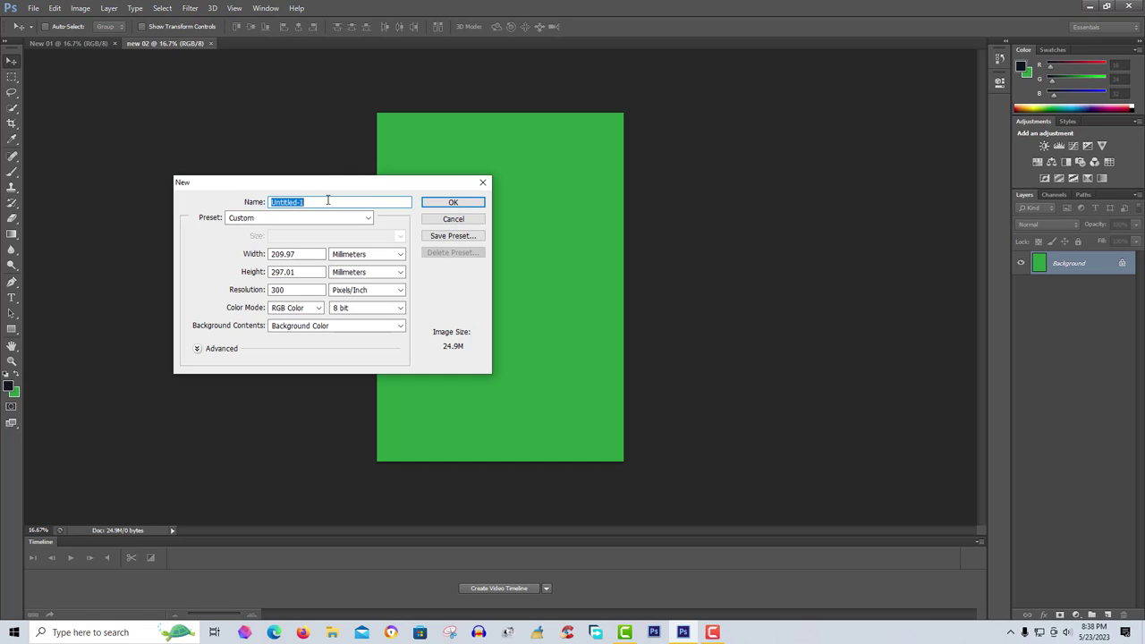
type("new")
type(" 03")
left_click(267, 219)
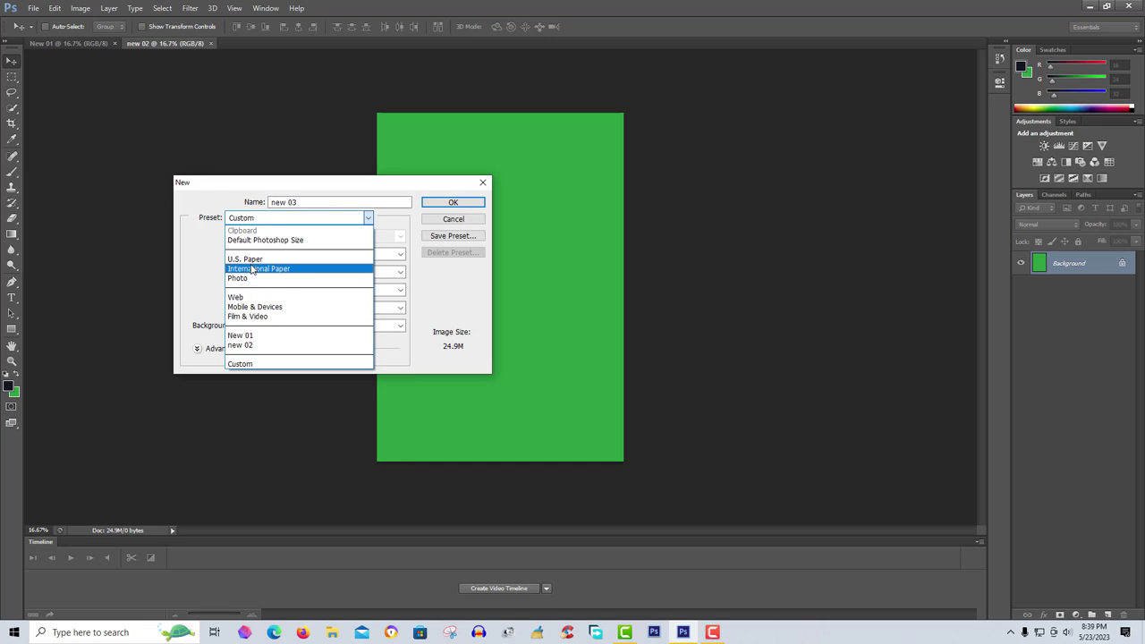
left_click(313, 267)
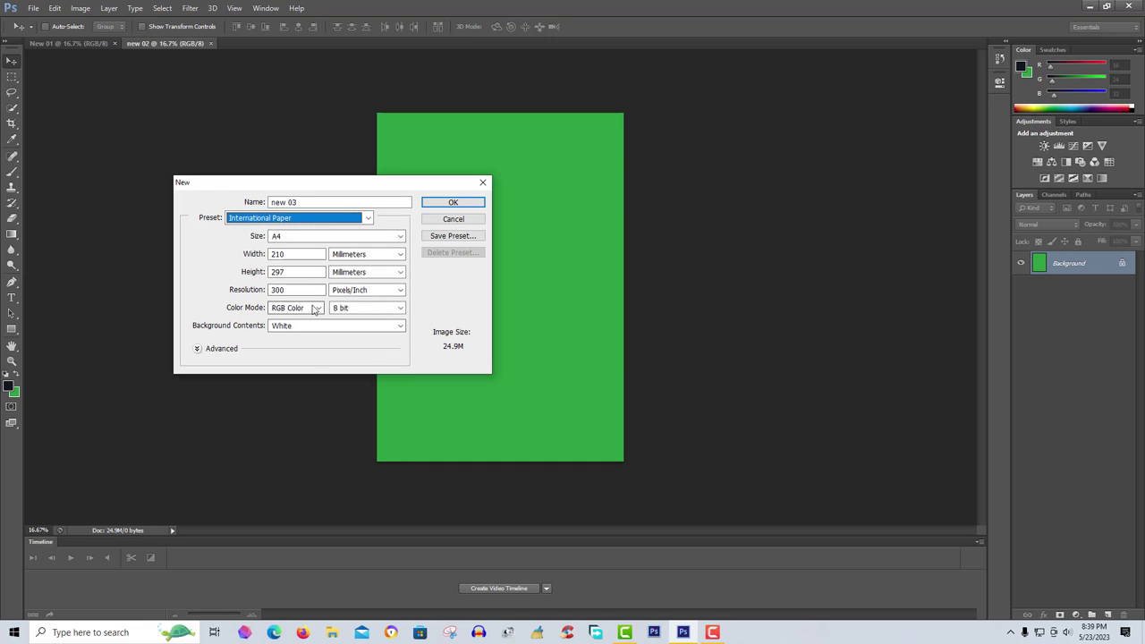
left_click(296, 325)
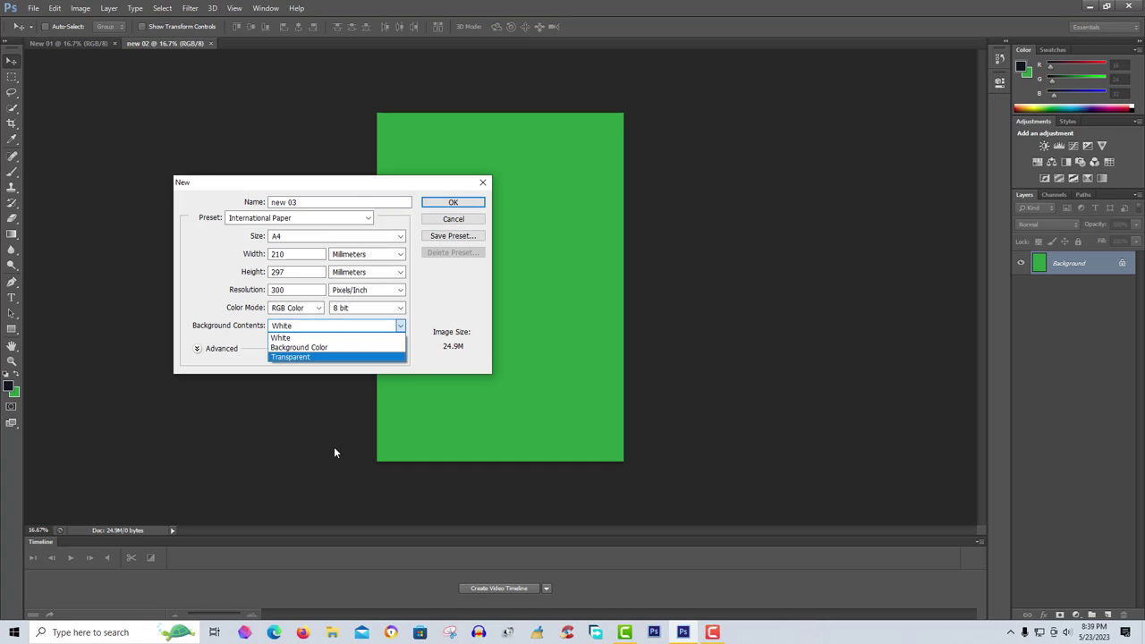
left_click(298, 357)
left_click(435, 205)
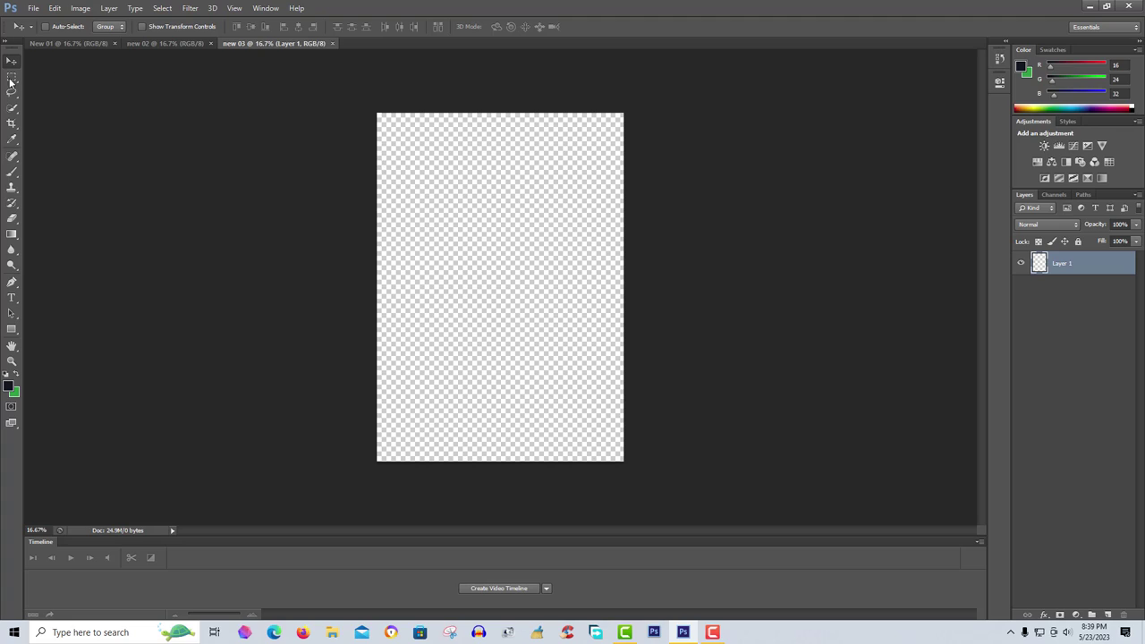
In new 02, dismiss the locked-layer warning and add an empty Layer 1 above the Background.
left_click(164, 43)
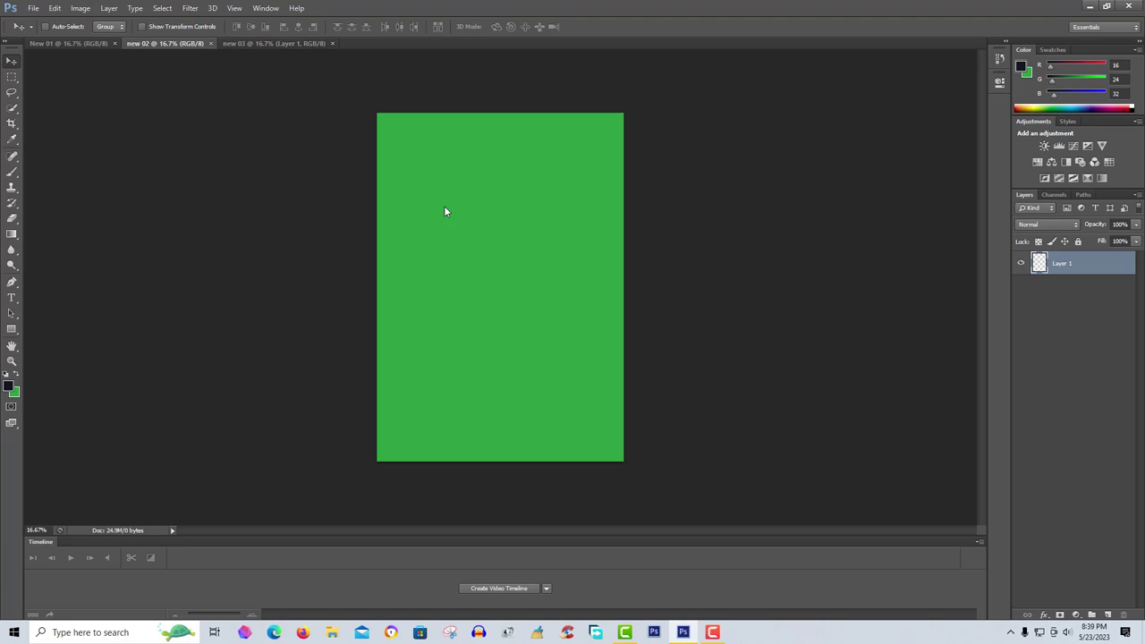
left_click_drag(444, 206, 437, 167)
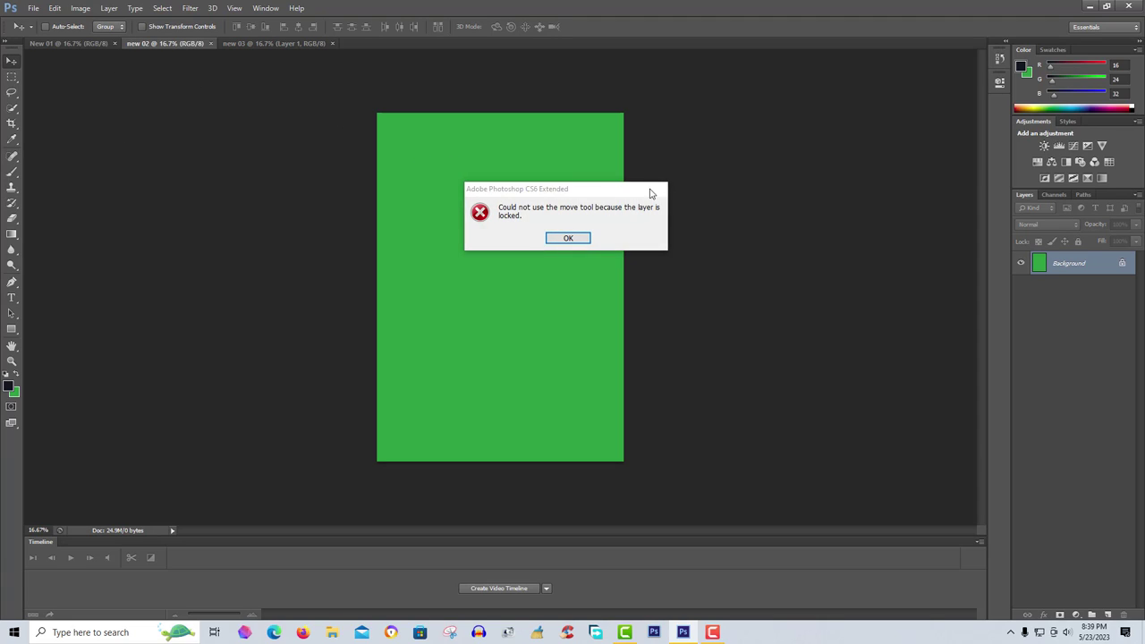
left_click(568, 238)
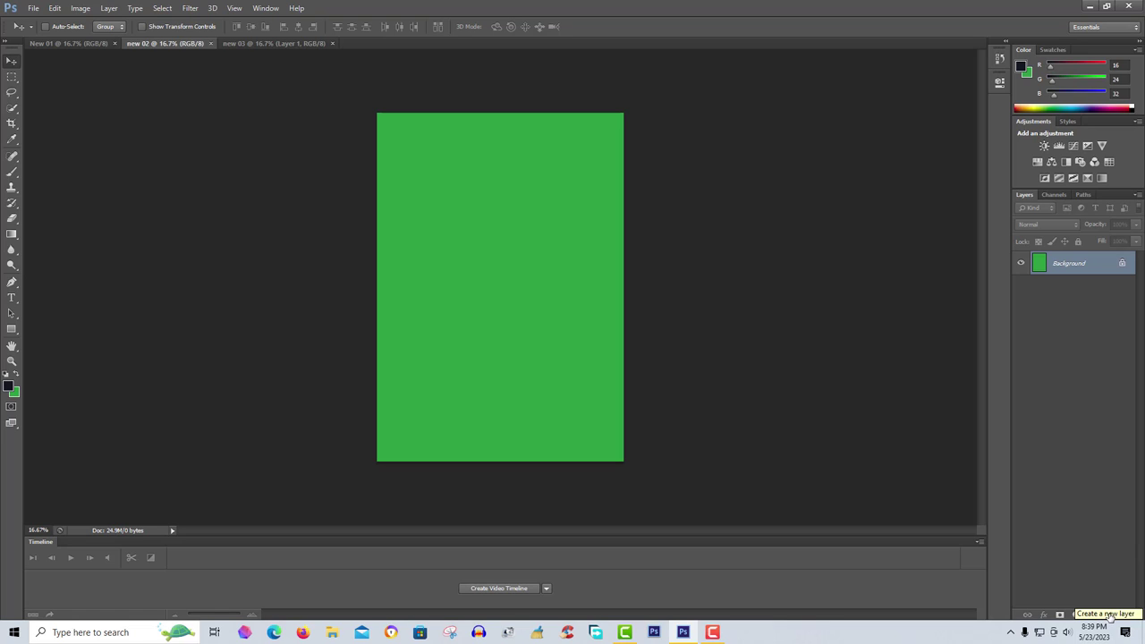
left_click(1109, 615)
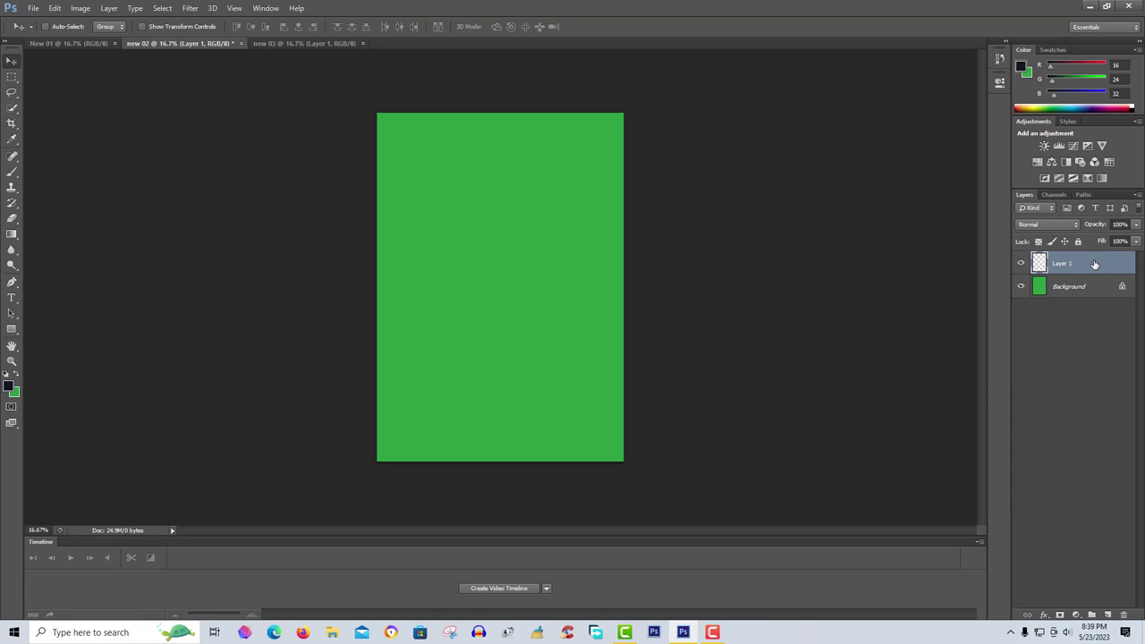
left_click(10, 79)
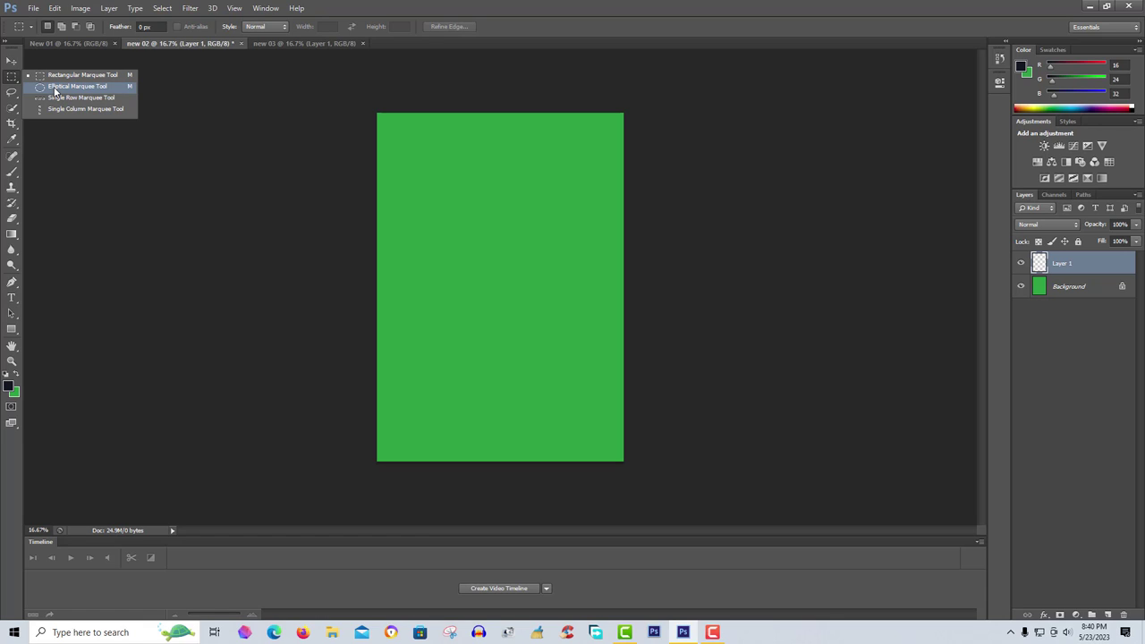
Fill an elliptical selection near the page centre with the dark navy foreground colour.
left_click(55, 88)
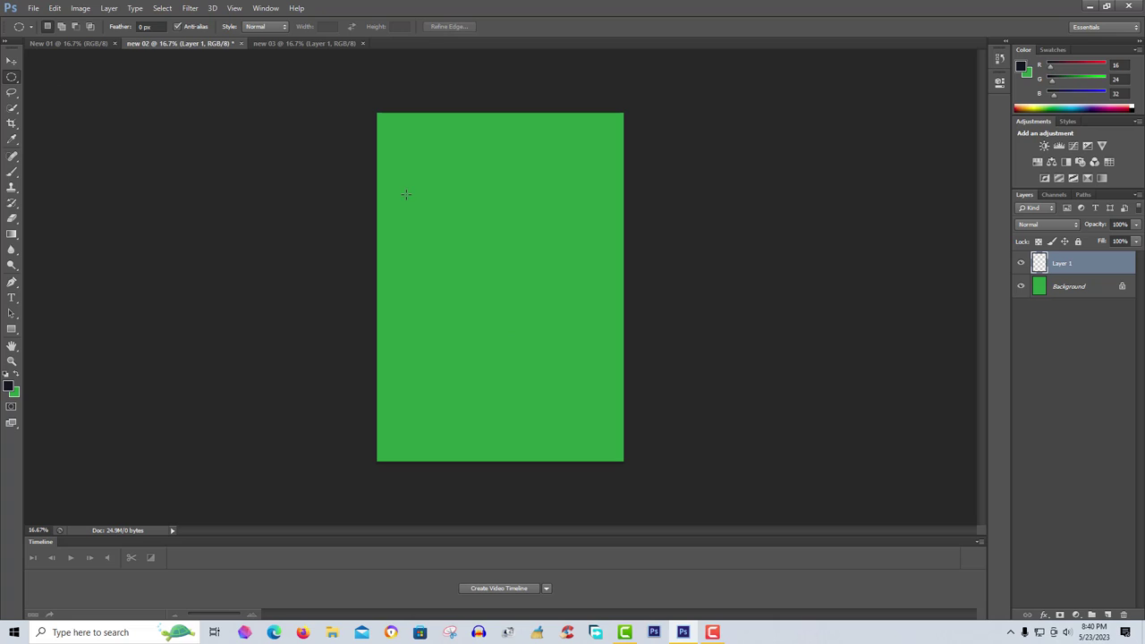
left_click_drag(412, 250, 571, 370)
key("alt")
key("alt+BackSpace")
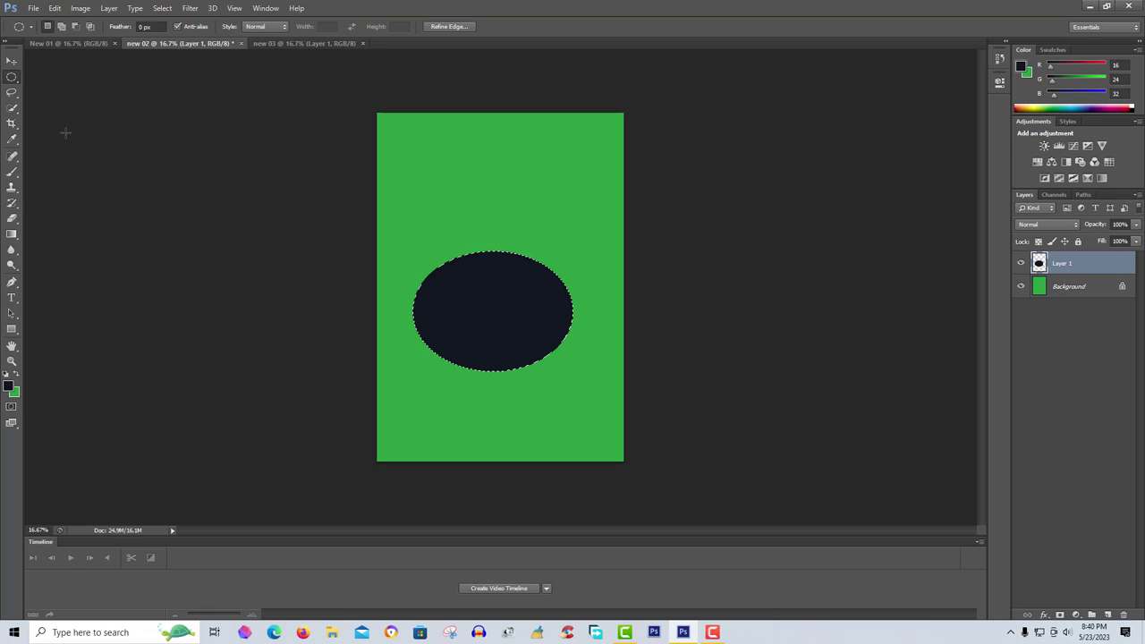
Move the dark ellipse up to the upper middle of the green page.
key("b")
key("v")
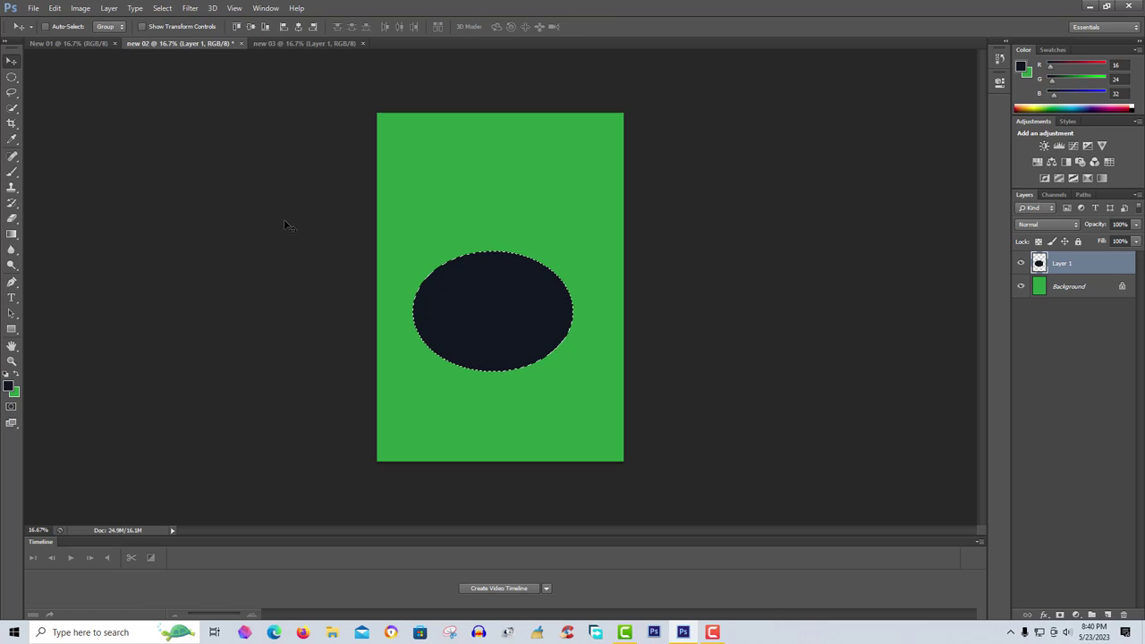
mouse_move(431, 308)
left_mouse_down()
mouse_move(437, 244)
mouse_move(431, 270)
left_mouse_up()
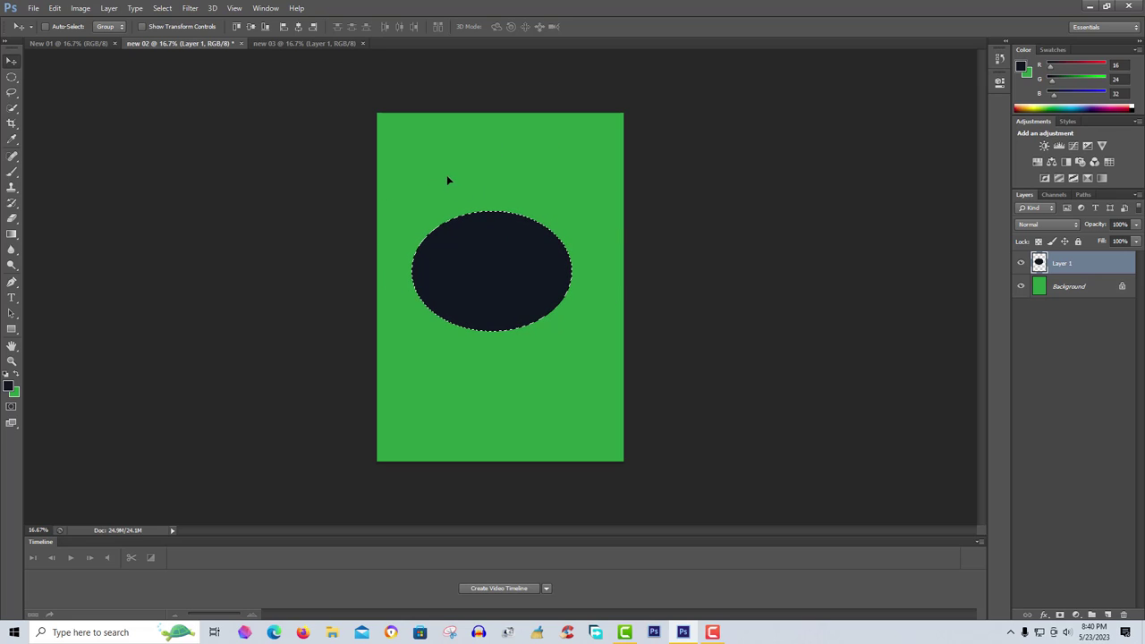
left_click(714, 634)
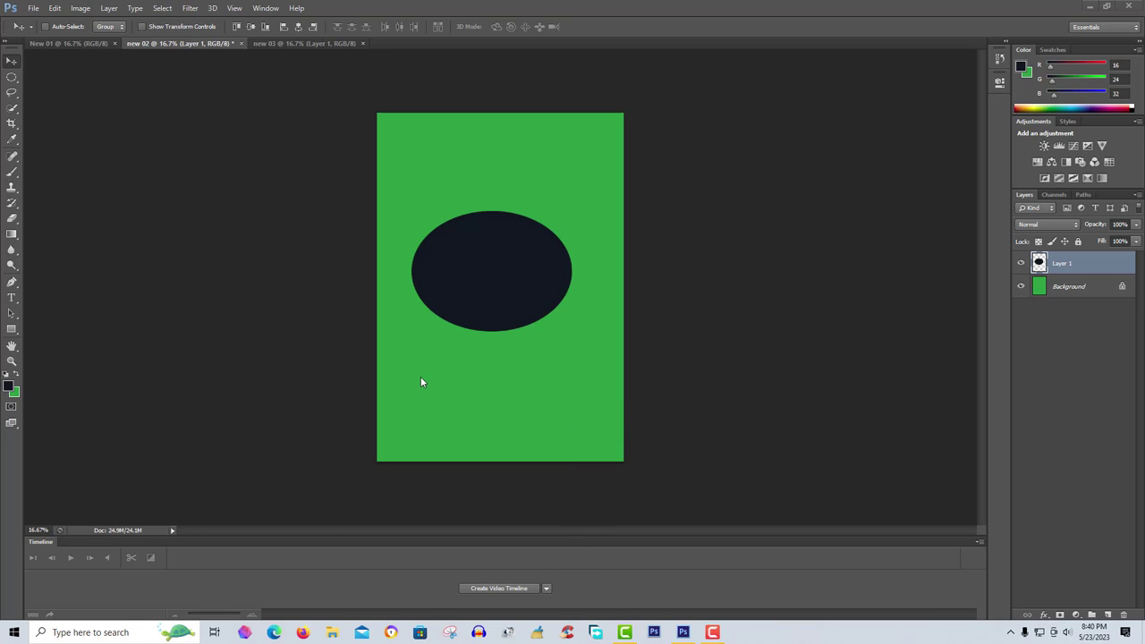
Save the image as JPEG 'new 02.jpg' on the Desktop, then minimize to show the desktop.
left_click(5, 8)
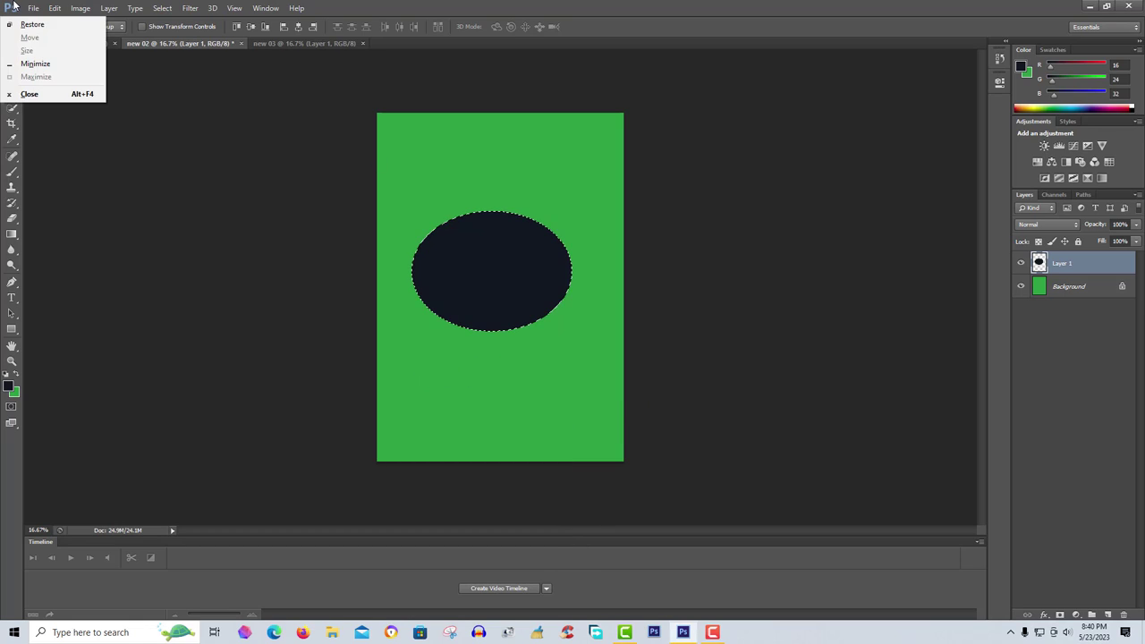
left_click(32, 7)
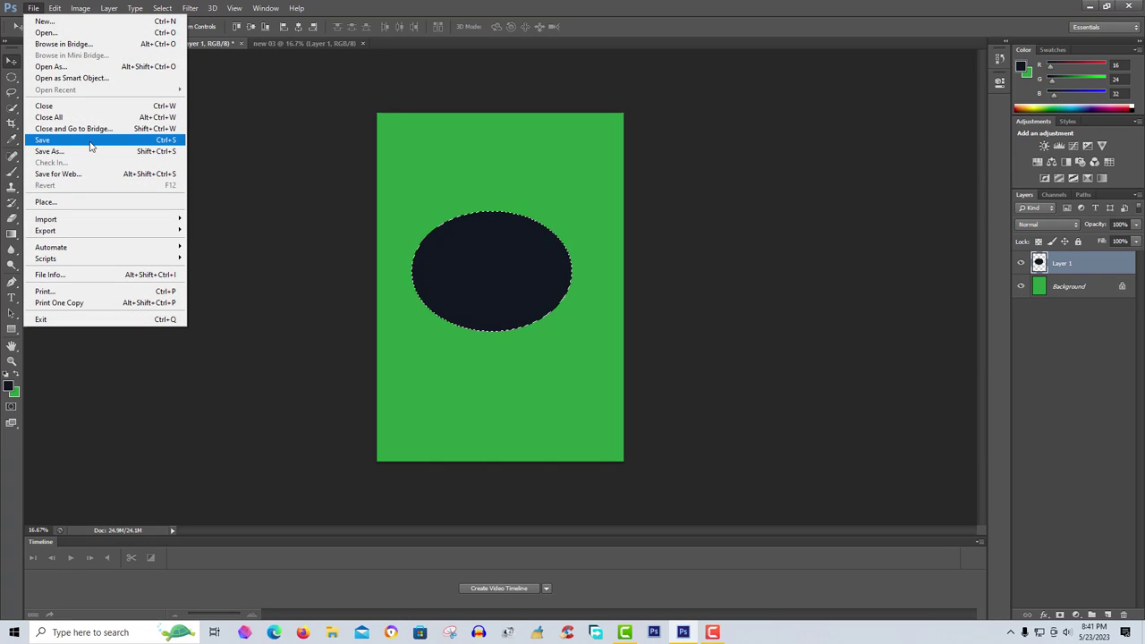
left_click(89, 141)
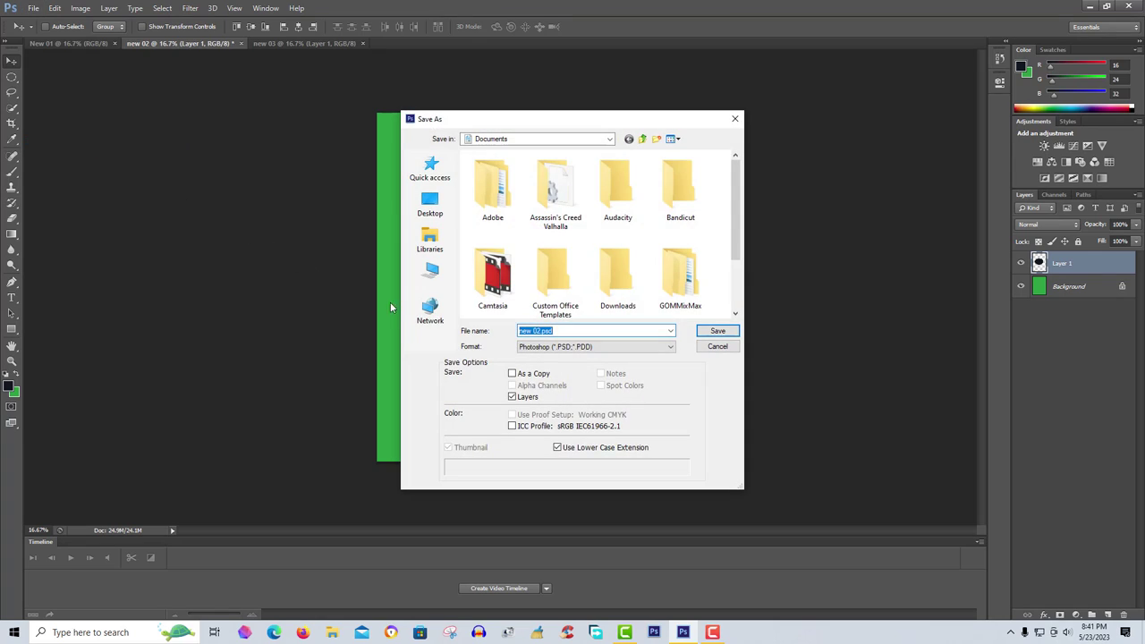
left_click(587, 347)
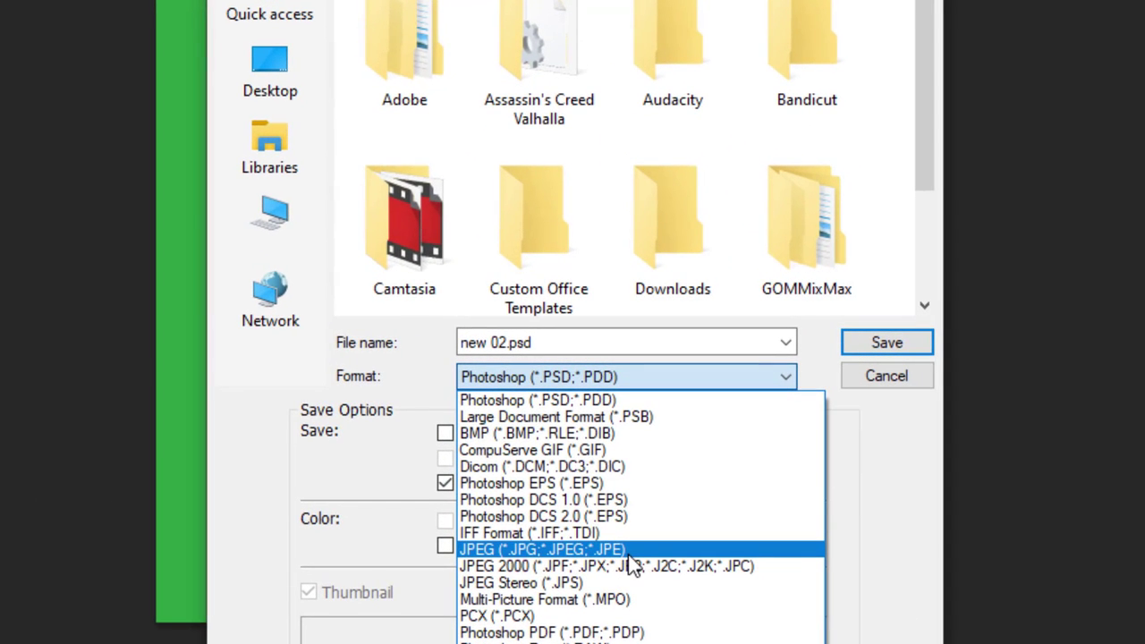
left_click(598, 430)
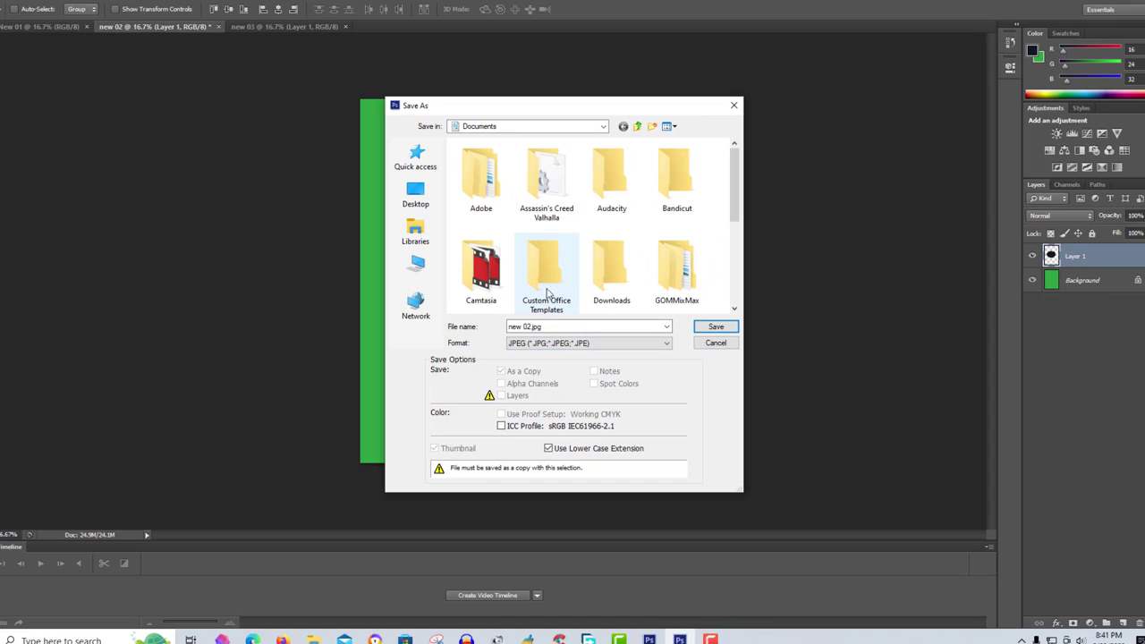
left_click(415, 194)
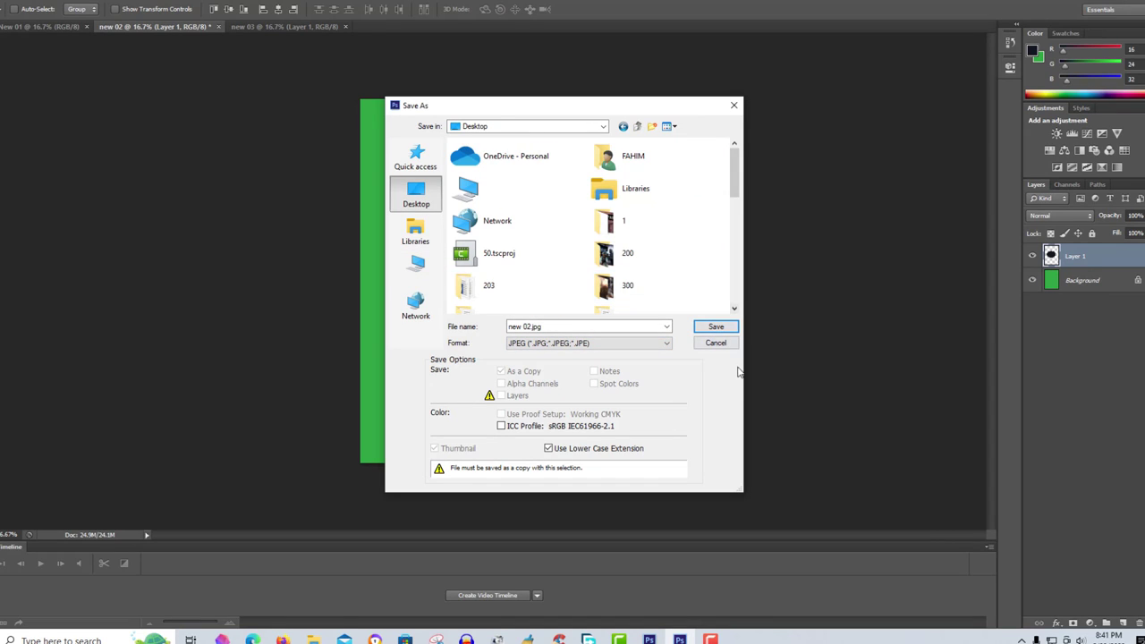
left_click(700, 327)
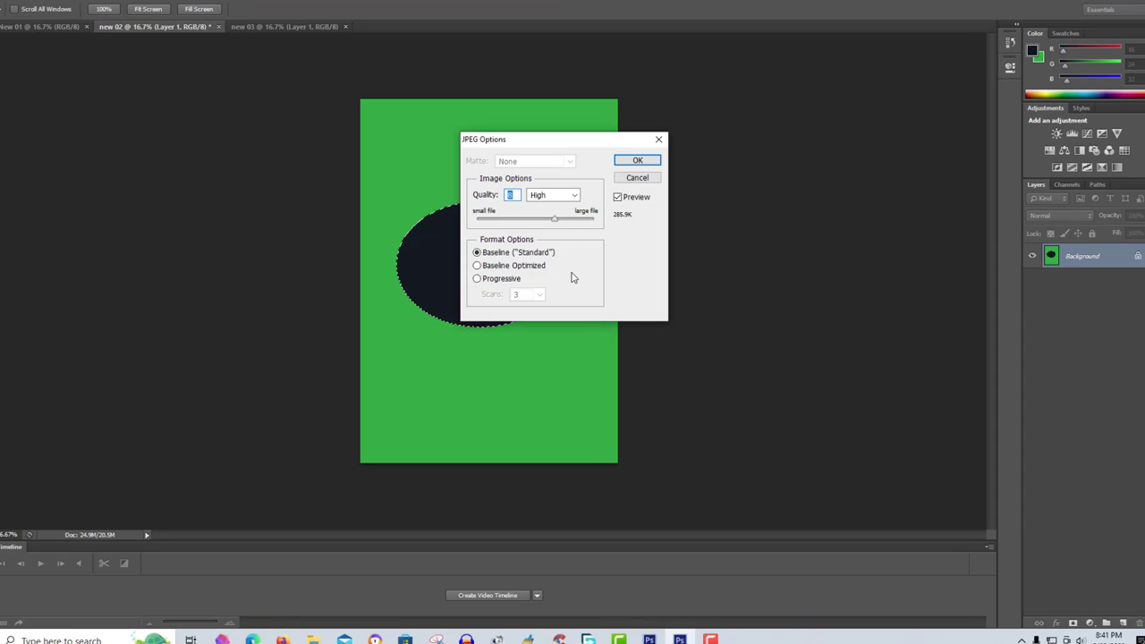
left_click(630, 160)
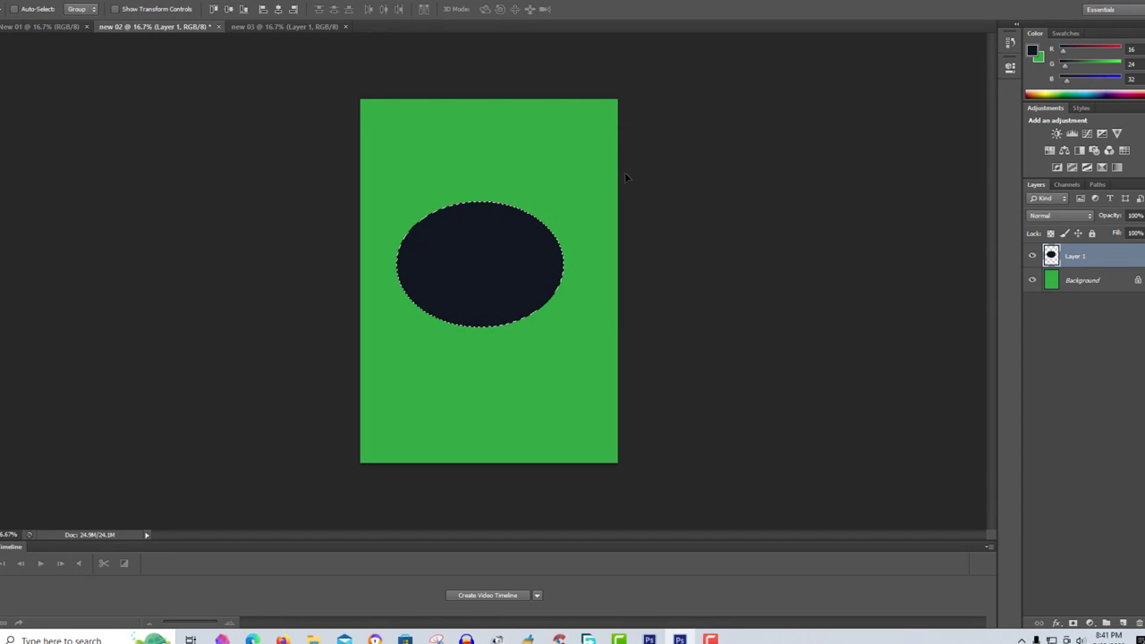
key("super+d")
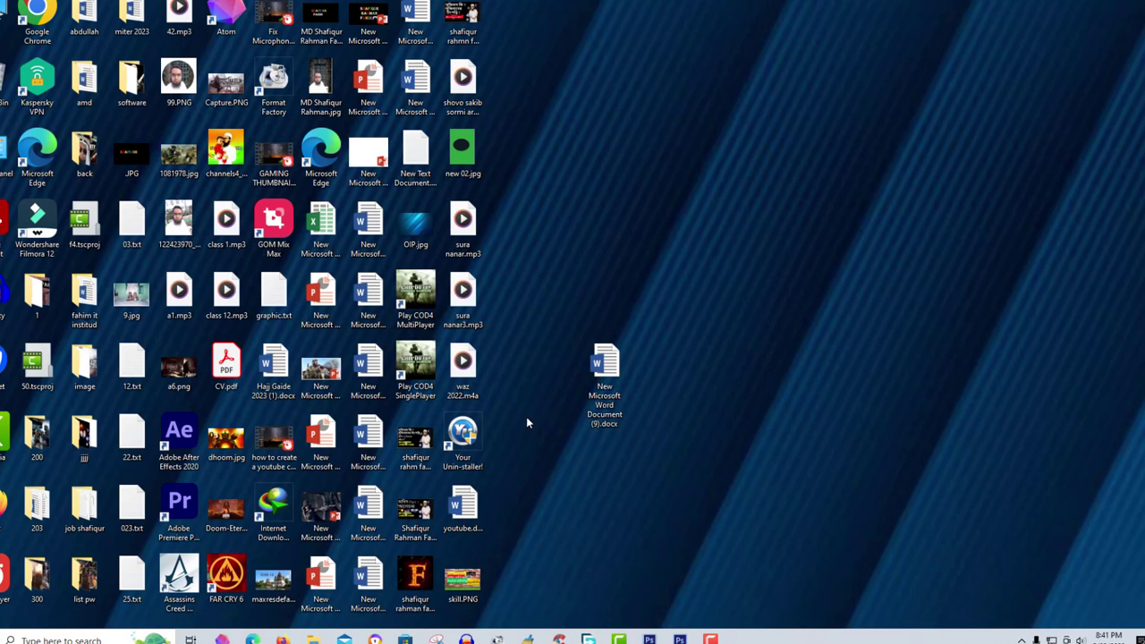
left_click_drag(463, 152, 757, 170)
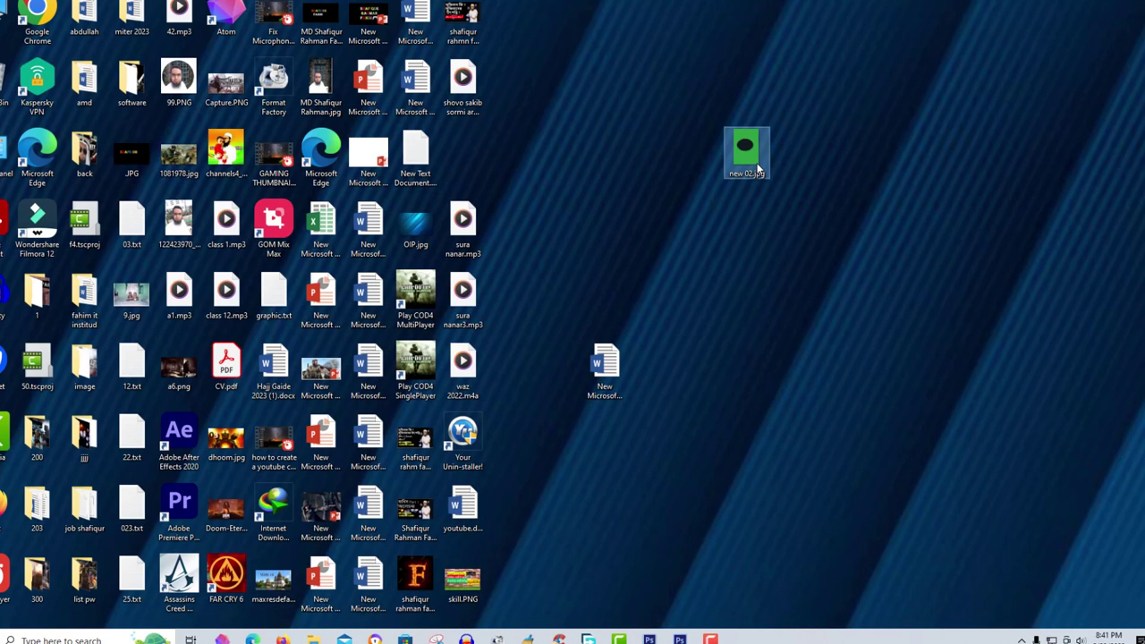
double_click(758, 169)
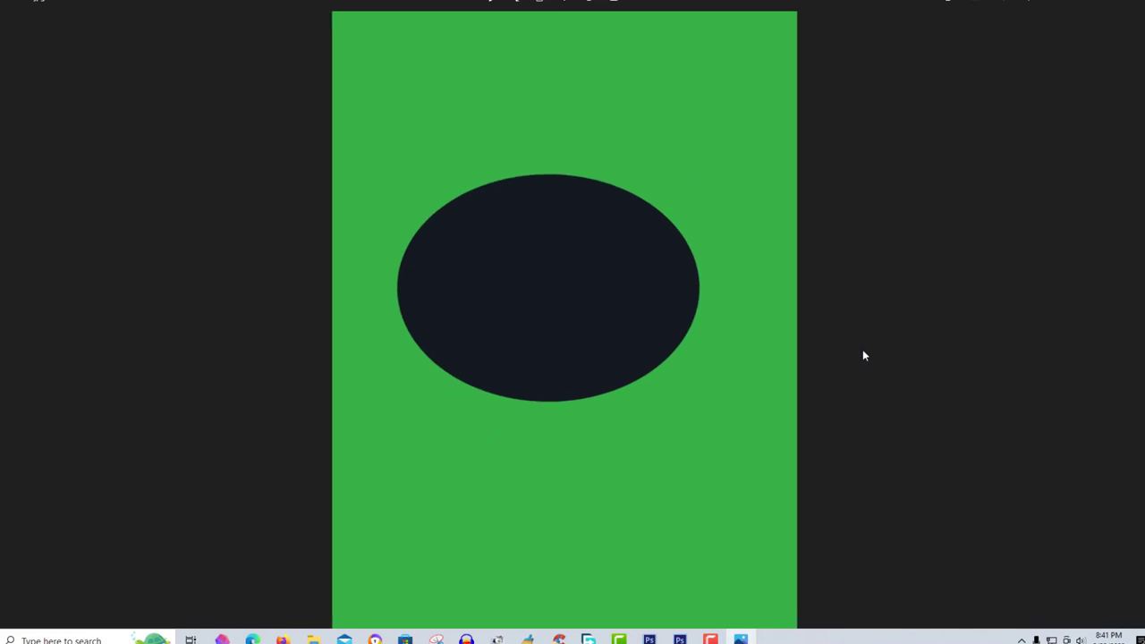
key("Escape")
double_click(746, 151)
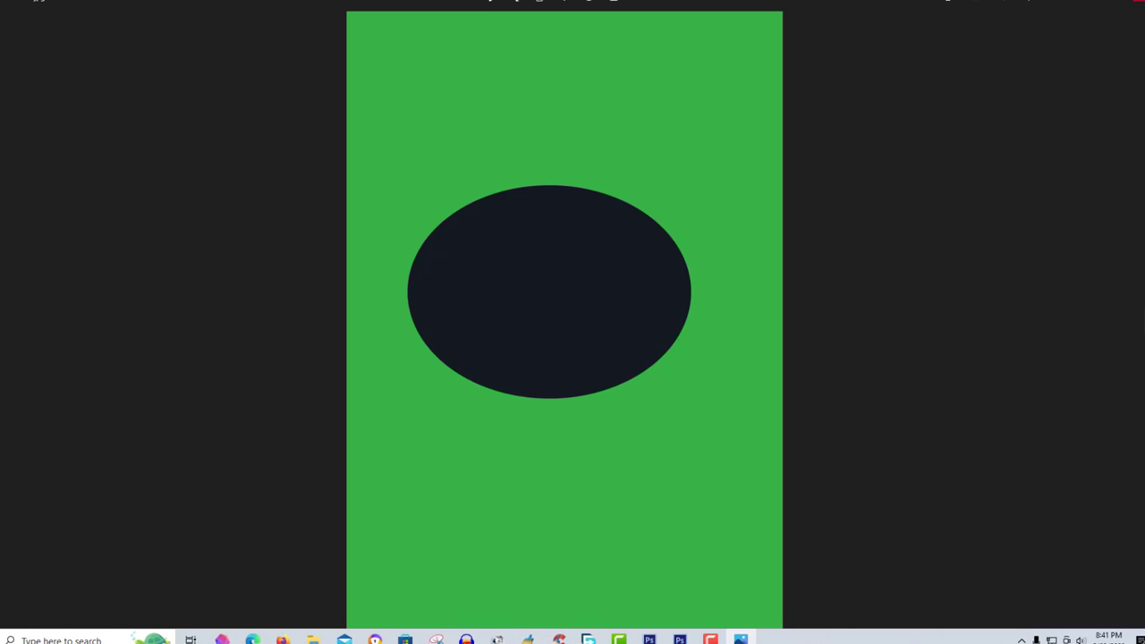
key("Escape")
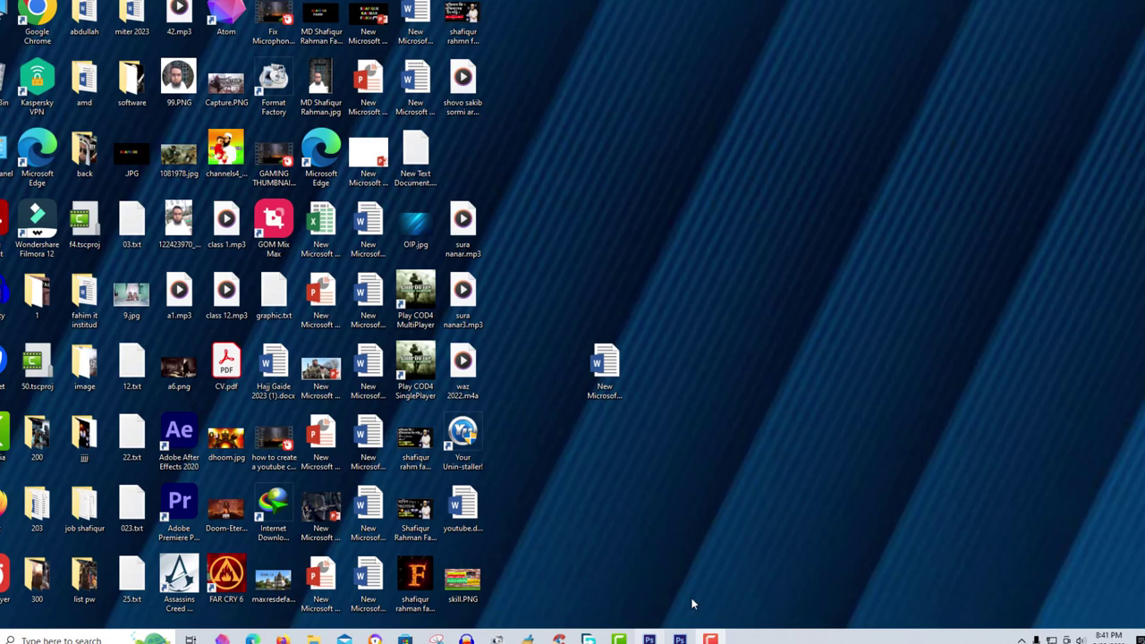
Restore Photoshop from the taskbar to show the new 02 document again.
left_click(681, 638)
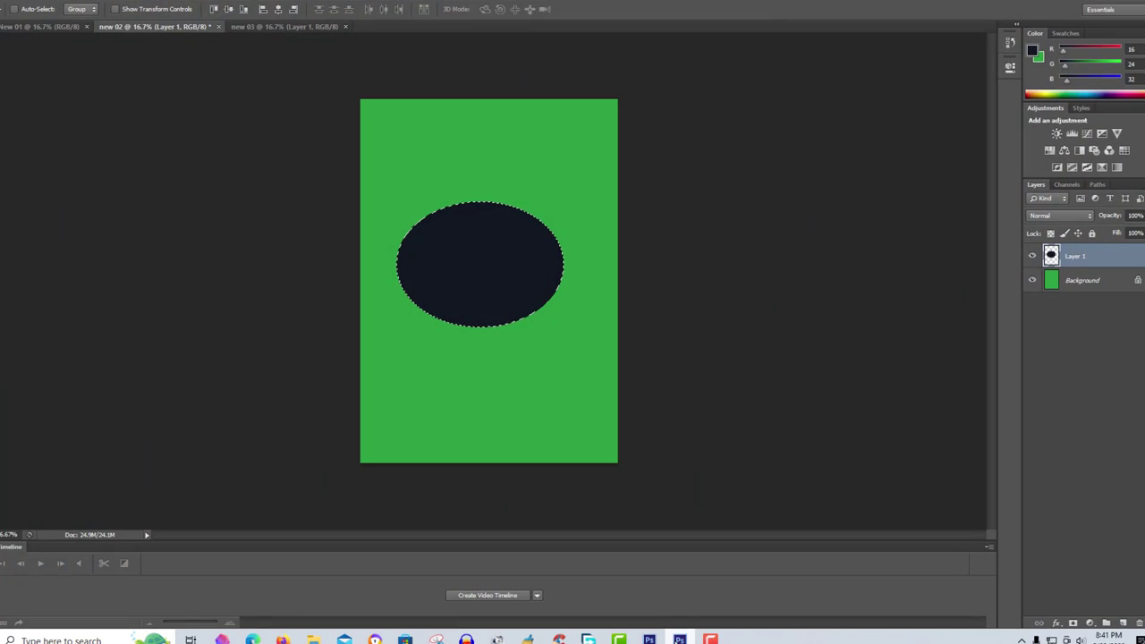